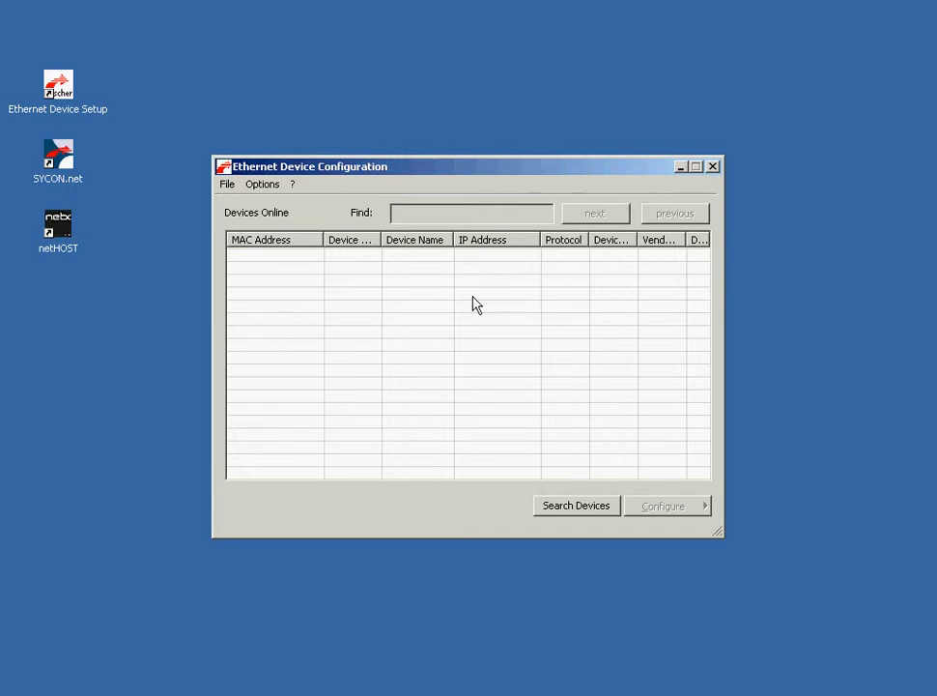
Step: Search for Ethernet devices and select the found netHOST device
{"action": "left_click", "coordinate": [578, 508]}
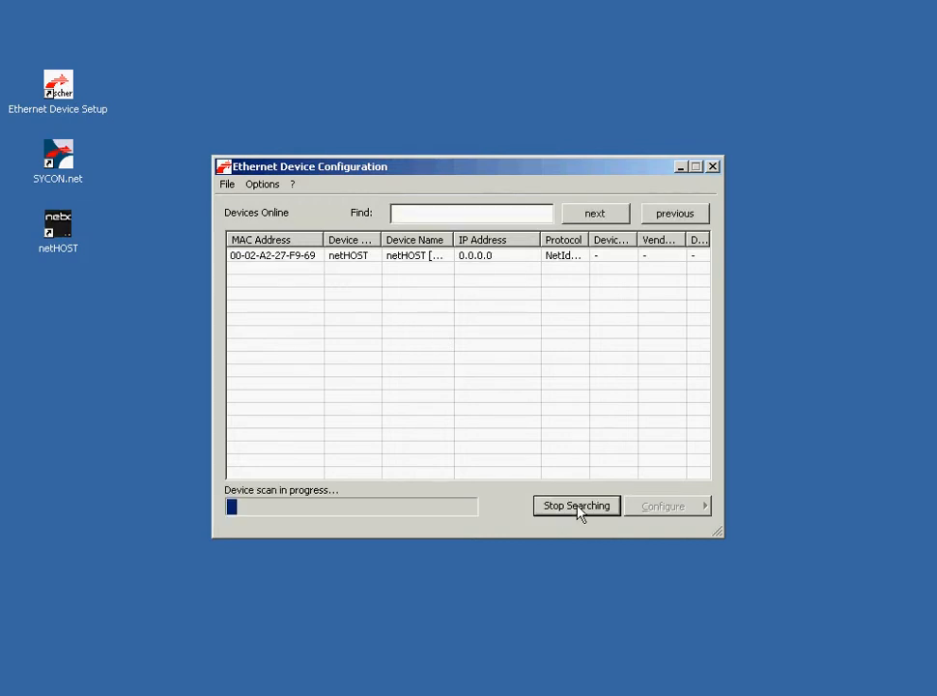
{"action": "left_click", "coordinate": [475, 267]}
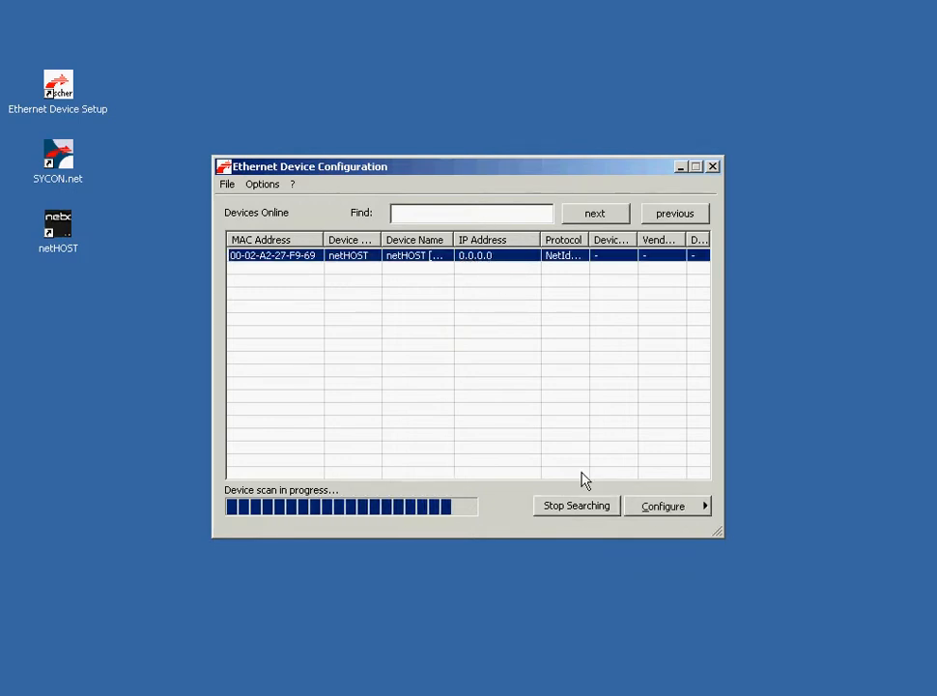
Step: Set the netHOST device's IP address to 192.168.20.254
{"action": "left_click", "coordinate": [643, 509]}
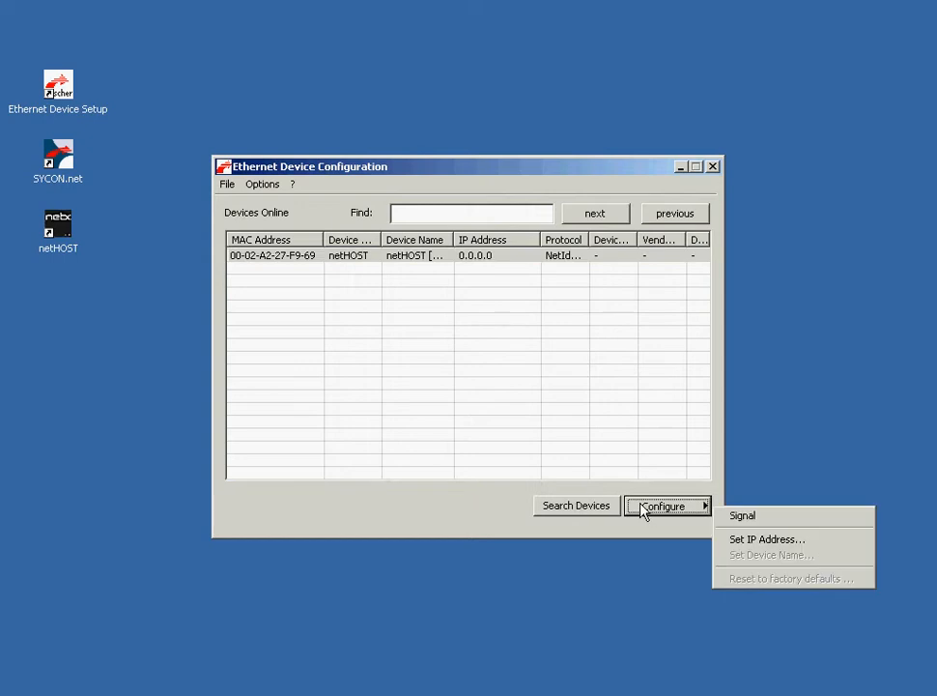
{"action": "left_click", "coordinate": [747, 542]}
{"action": "type", "text": "192 . "}
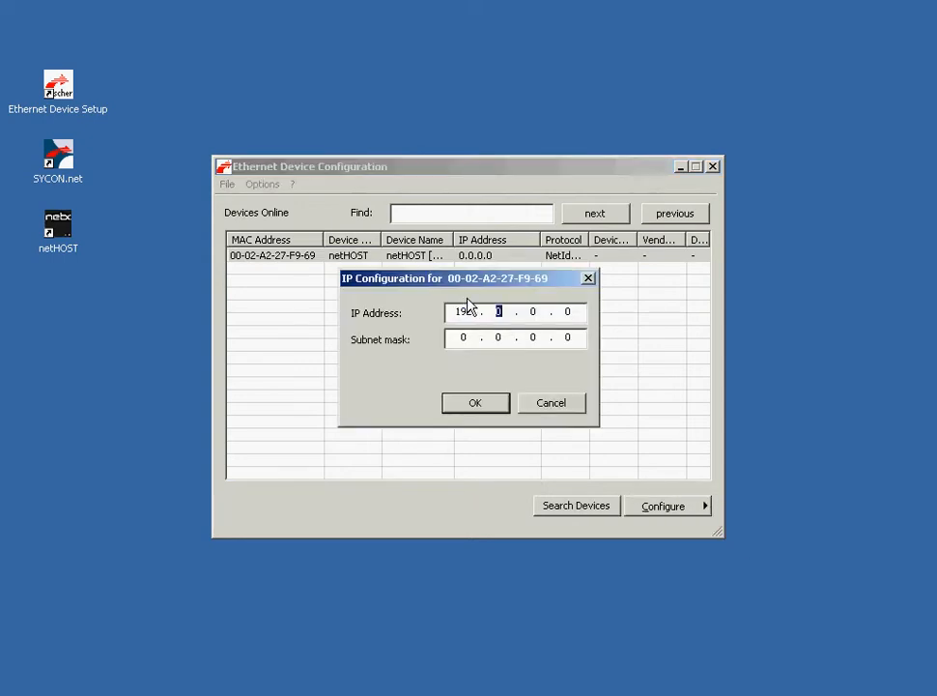
{"action": "type", "text": "168 . 20 . 254"}
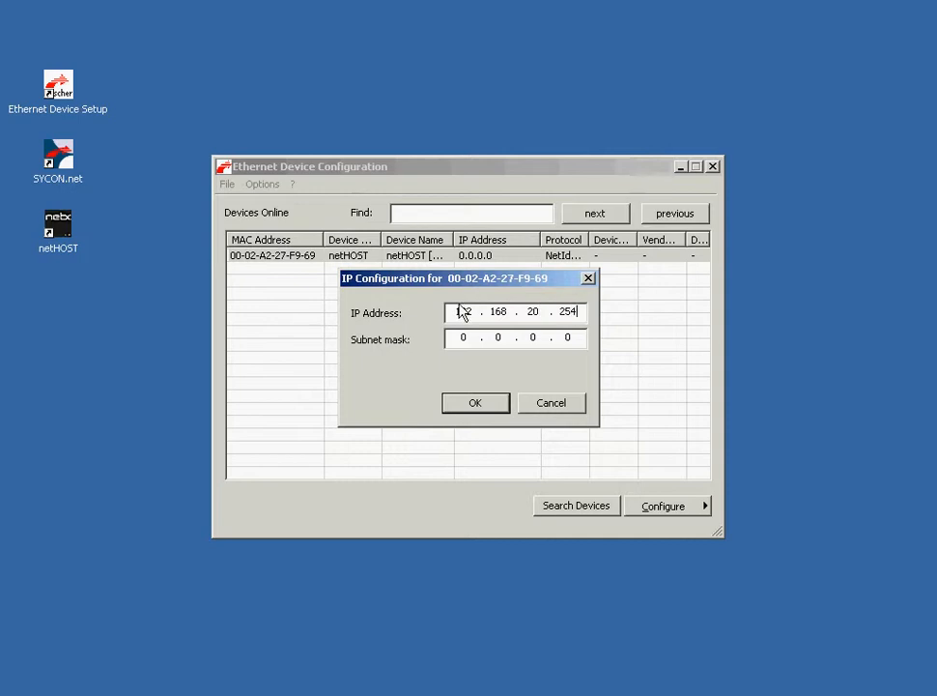
Step: Set the subnet mask to 255.255.255.0 and confirm the IP configuration
{"action": "left_click", "coordinate": [472, 338]}
{"action": "type", "text": "255 . 255 . 255"}
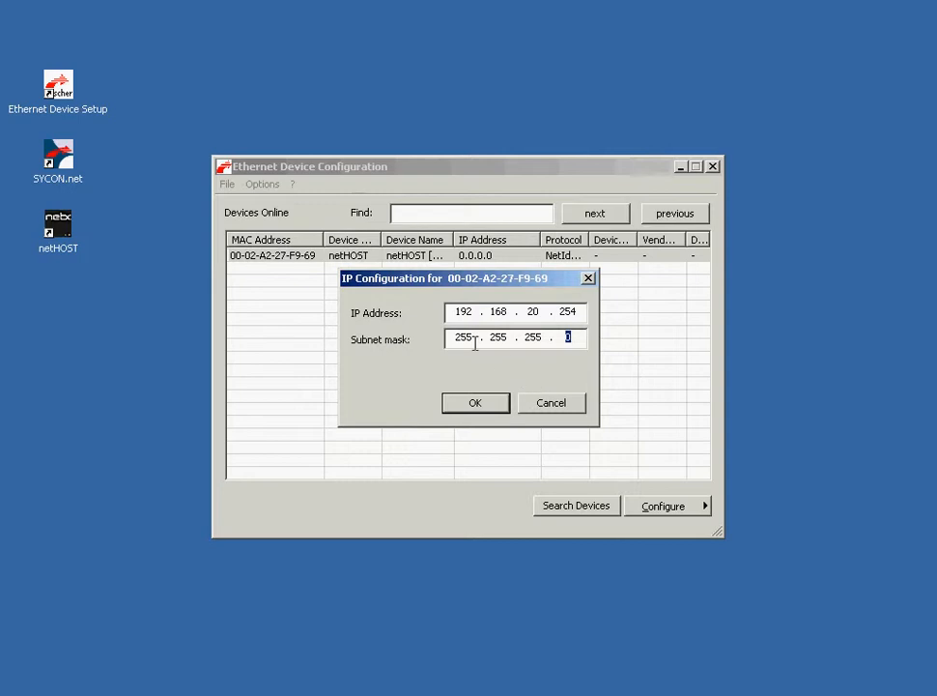
{"action": "left_click", "coordinate": [483, 404]}
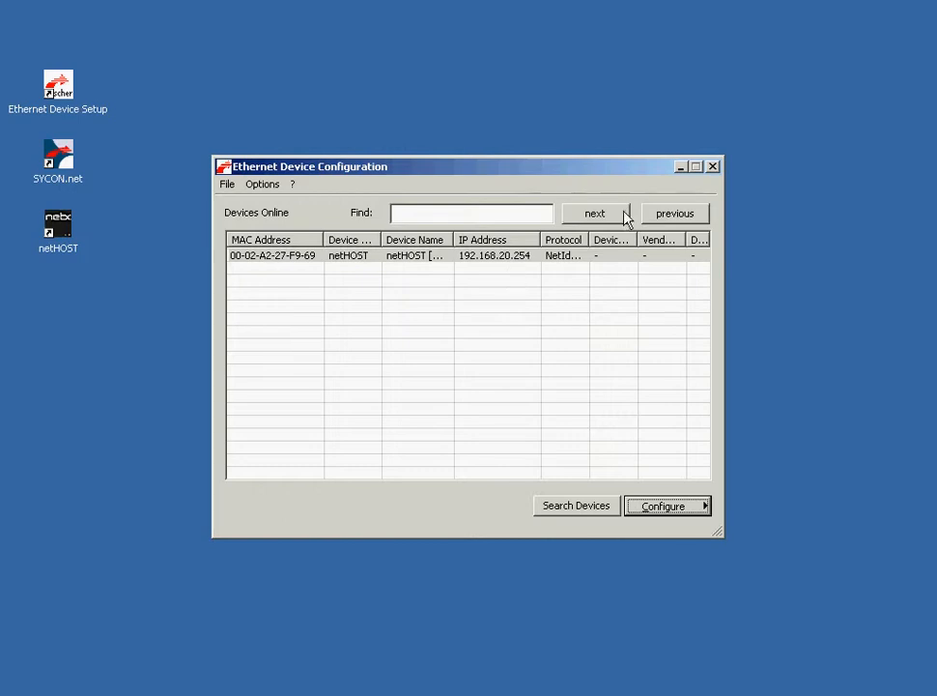
Step: Close the device configuration tool, launch SYCON.net and log in as Administrator
{"action": "left_click", "coordinate": [712, 167]}
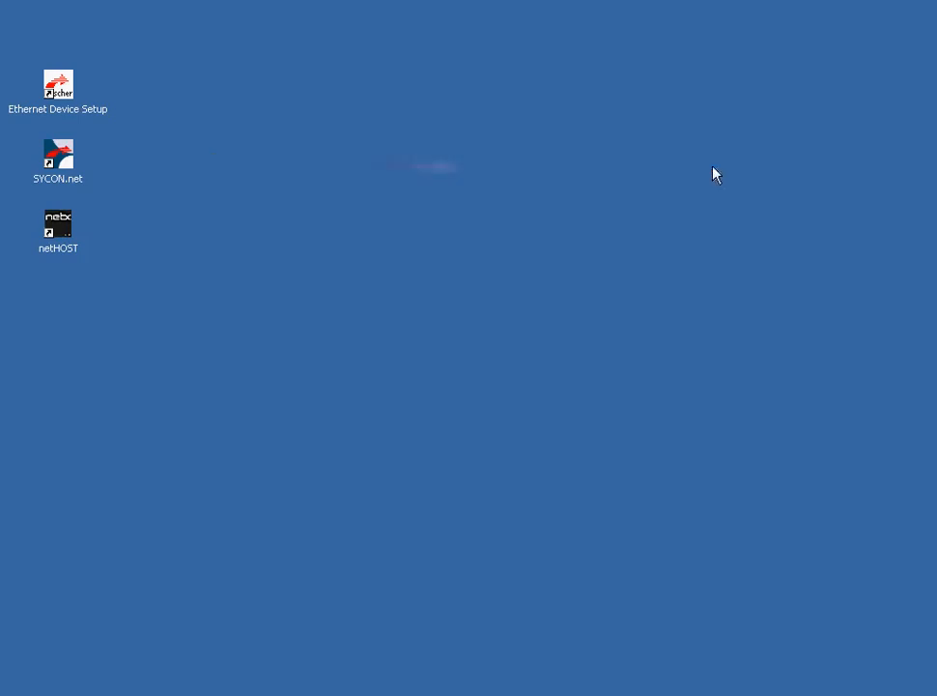
{"action": "double_click", "coordinate": [64, 159]}
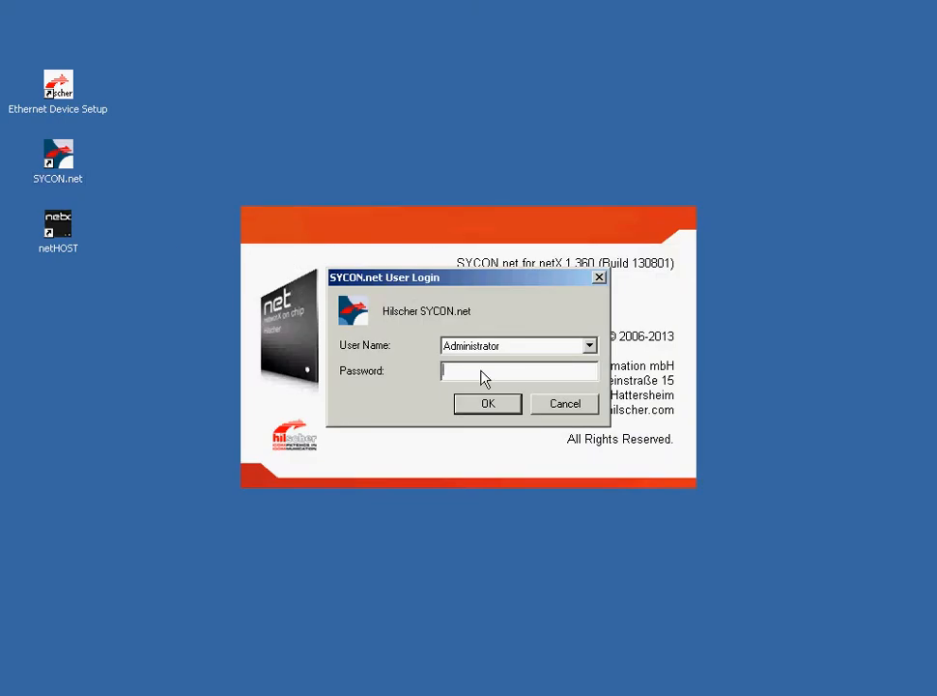
{"action": "left_click", "coordinate": [483, 407]}
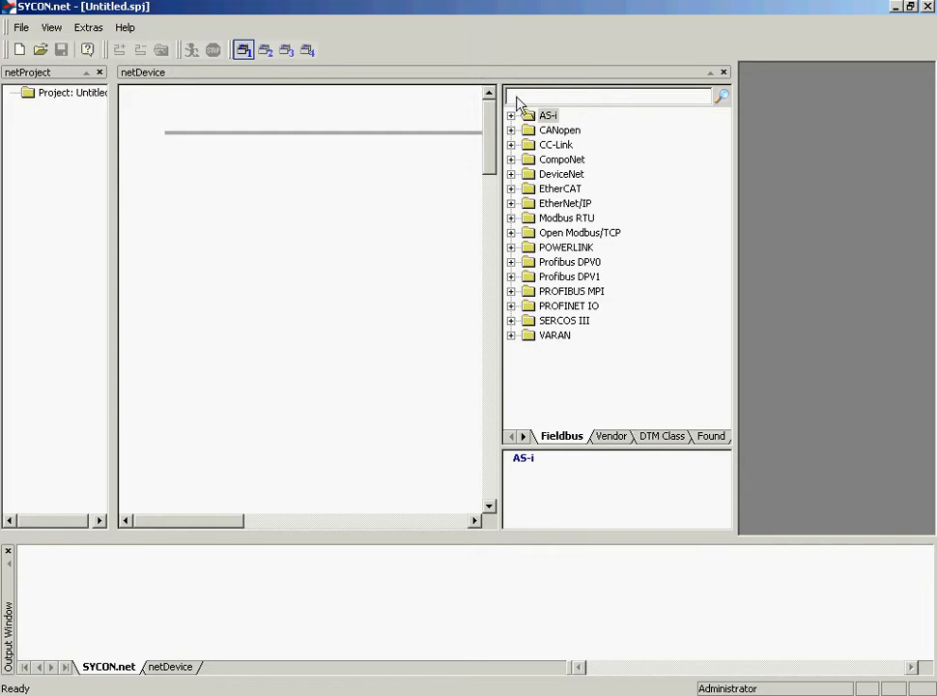
Step: Add the NHST-T100-DP/DPM master from the Profibus DPV1 Master catalog to the bus line and move it lower
{"action": "left_click", "coordinate": [511, 277]}
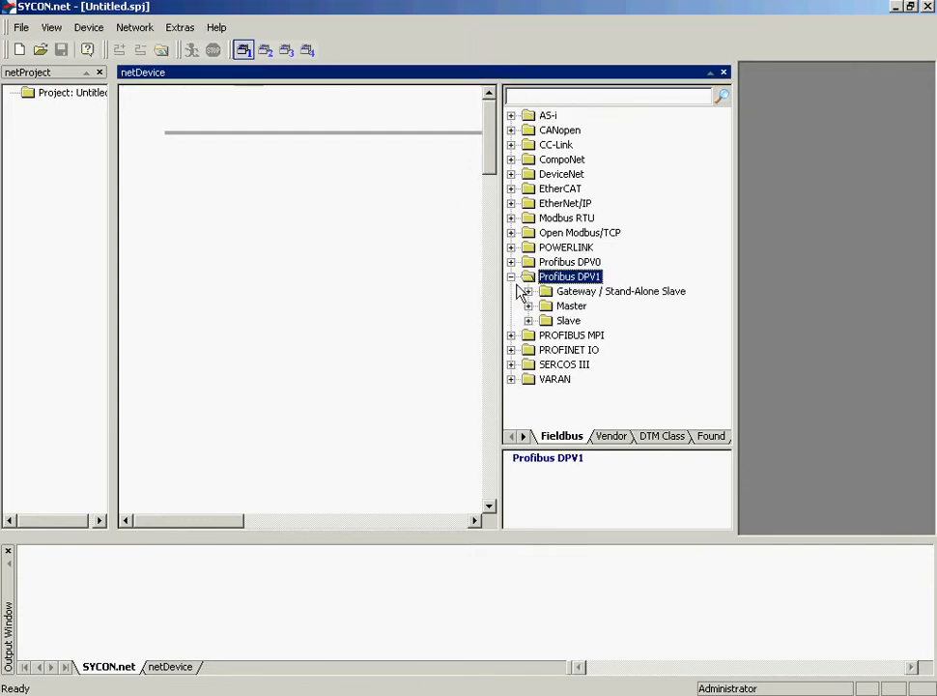
{"action": "left_click", "coordinate": [529, 306]}
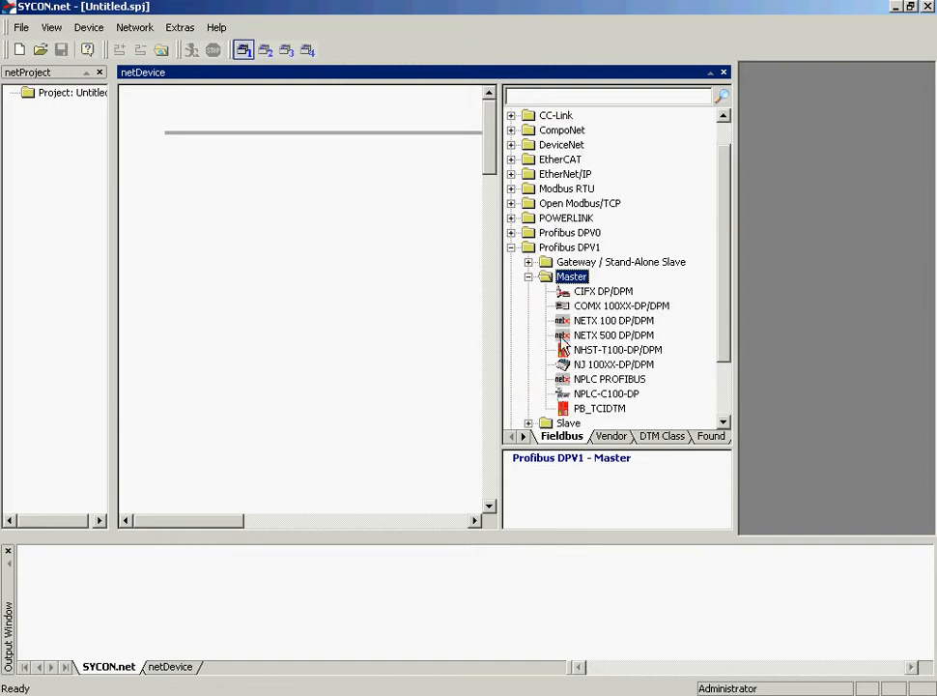
{"action": "left_click", "coordinate": [660, 350]}
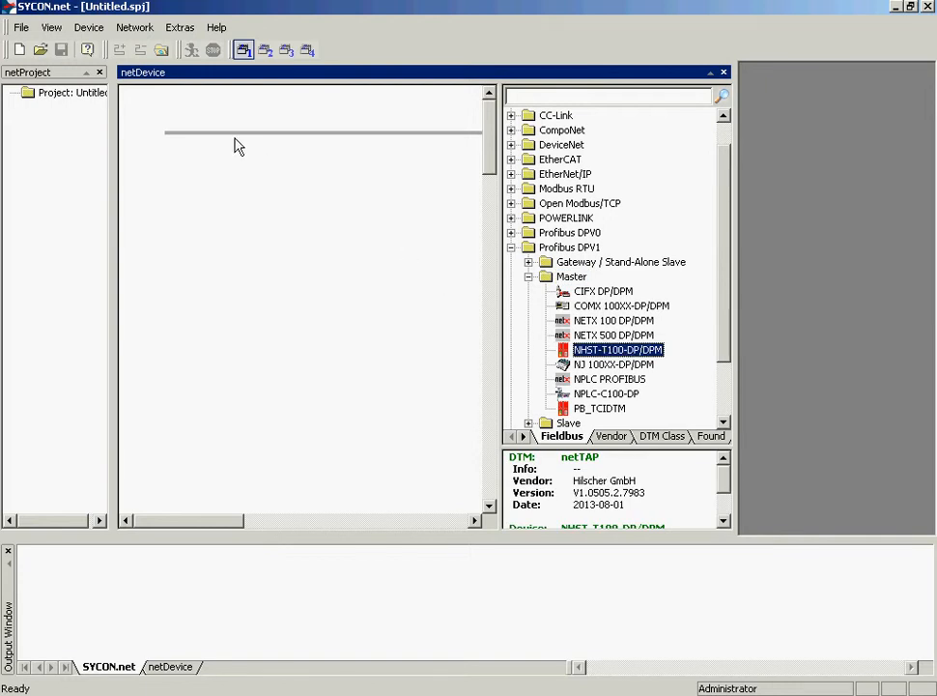
{"action": "left_click", "coordinate": [200, 131]}
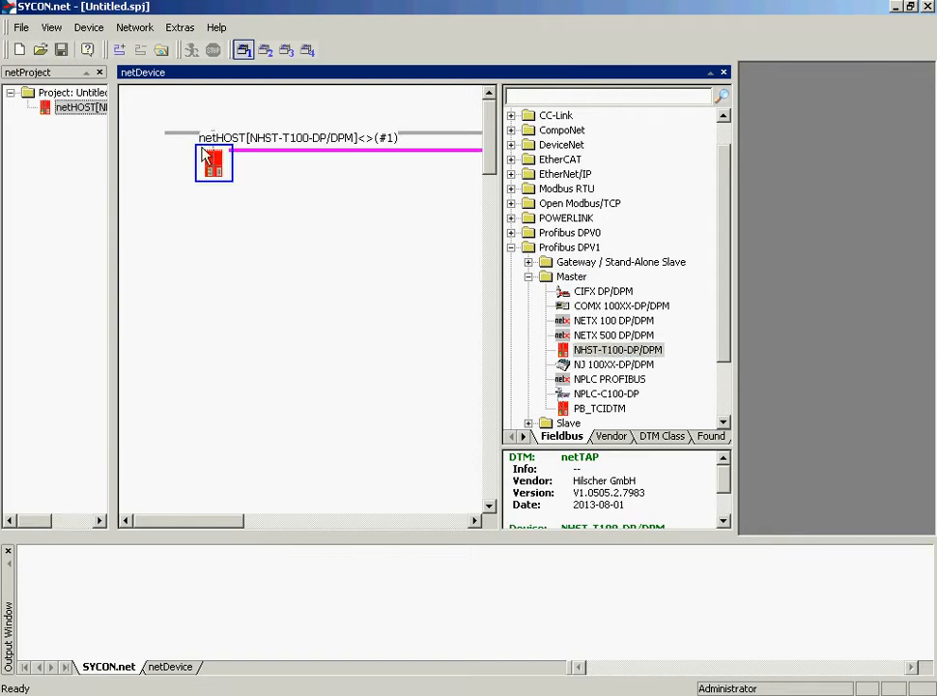
{"action": "left_click_drag", "start_coordinate": [214, 159], "coordinate": [213, 253]}
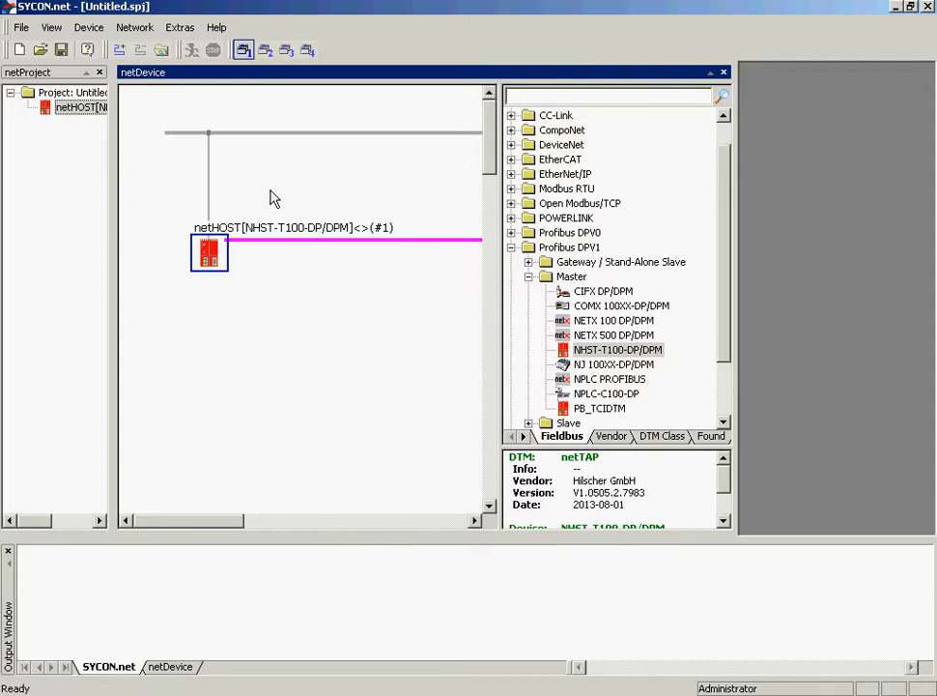
Step: Browse the device catalog to the Profibus DPV0 Slave devices
{"action": "left_click", "coordinate": [530, 280]}
{"action": "left_click", "coordinate": [511, 275]}
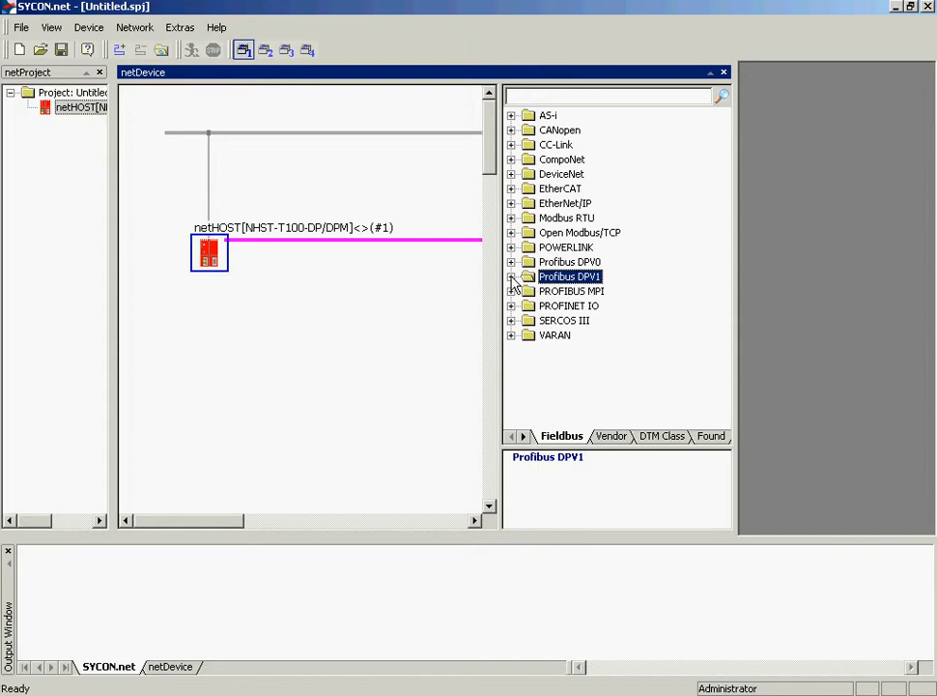
{"action": "left_click", "coordinate": [511, 262]}
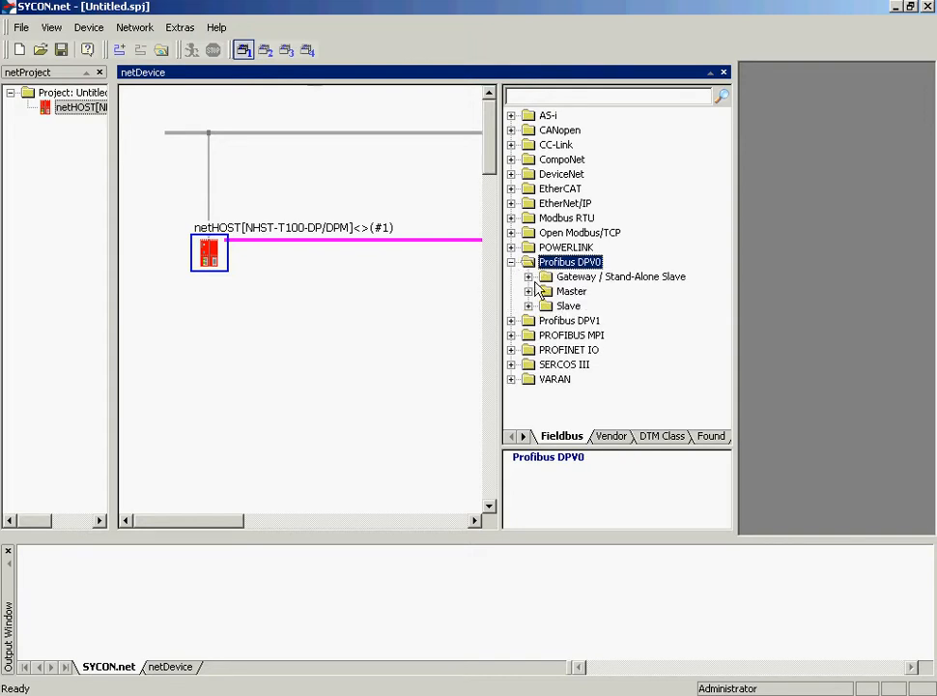
{"action": "left_click", "coordinate": [529, 305]}
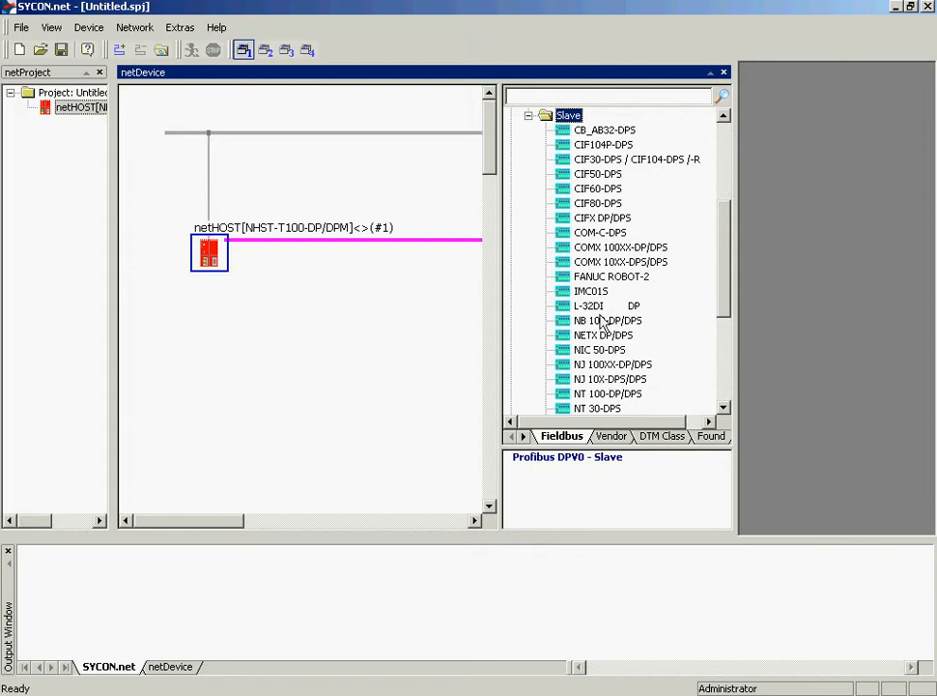
{"action": "left_click", "coordinate": [177, 29]}
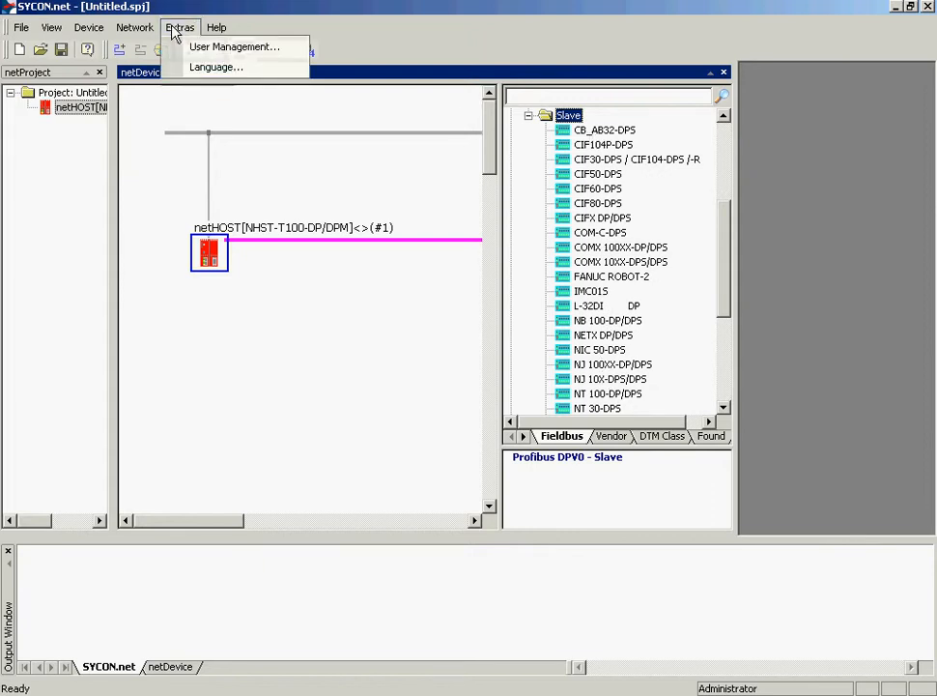
{"action": "mouse_move", "coordinate": [143, 32]}
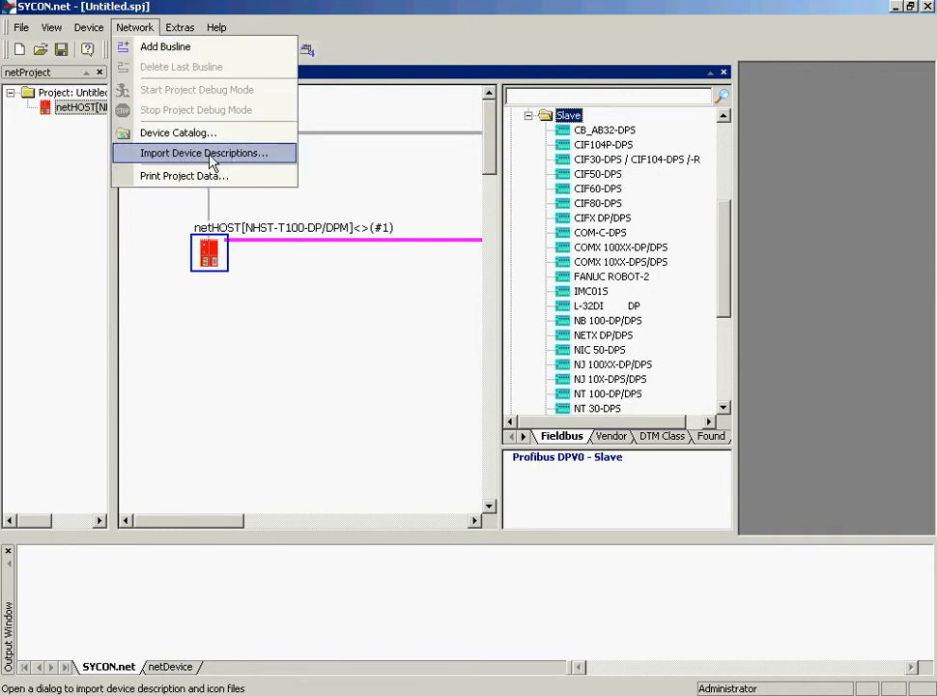
{"action": "left_click", "coordinate": [414, 16]}
Step: Attach a CB_AB32-DPS slave to the master's PROFIBUS line and move it below the master
{"action": "left_click", "coordinate": [620, 131]}
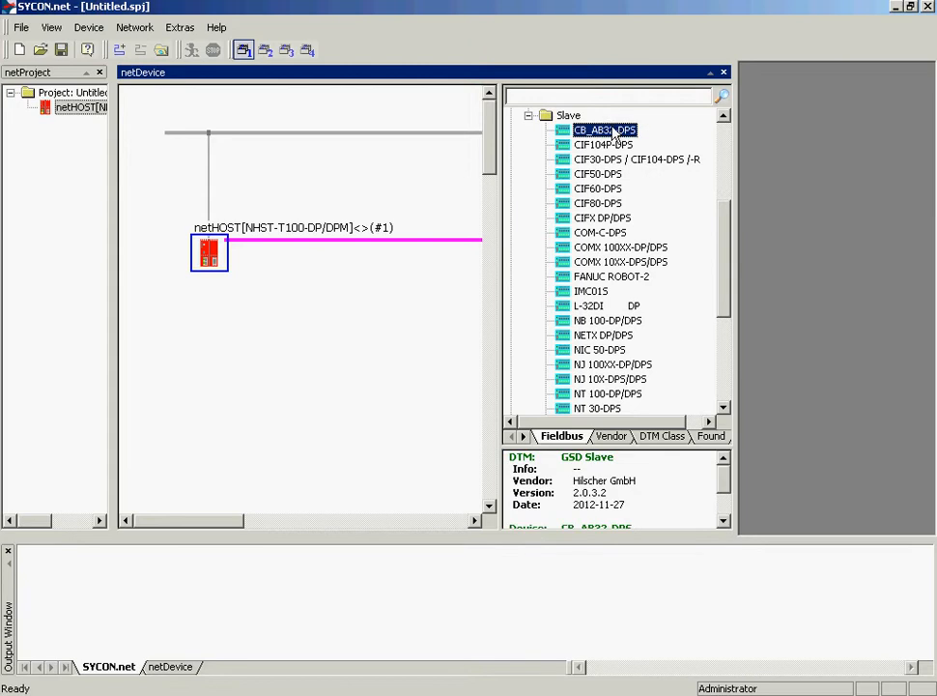
{"action": "left_click", "coordinate": [330, 241]}
{"action": "left_click_drag", "start_coordinate": [345, 277], "coordinate": [344, 351]}
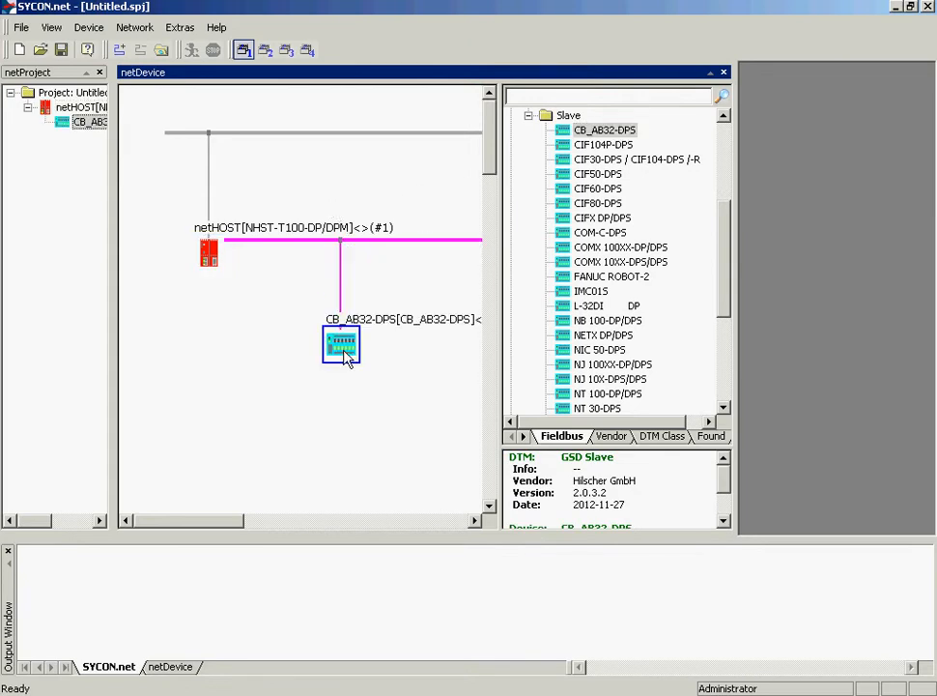
Step: Open the CB_AB32-DPS slave's configuration to review its modules and close it
{"action": "double_click", "coordinate": [344, 350]}
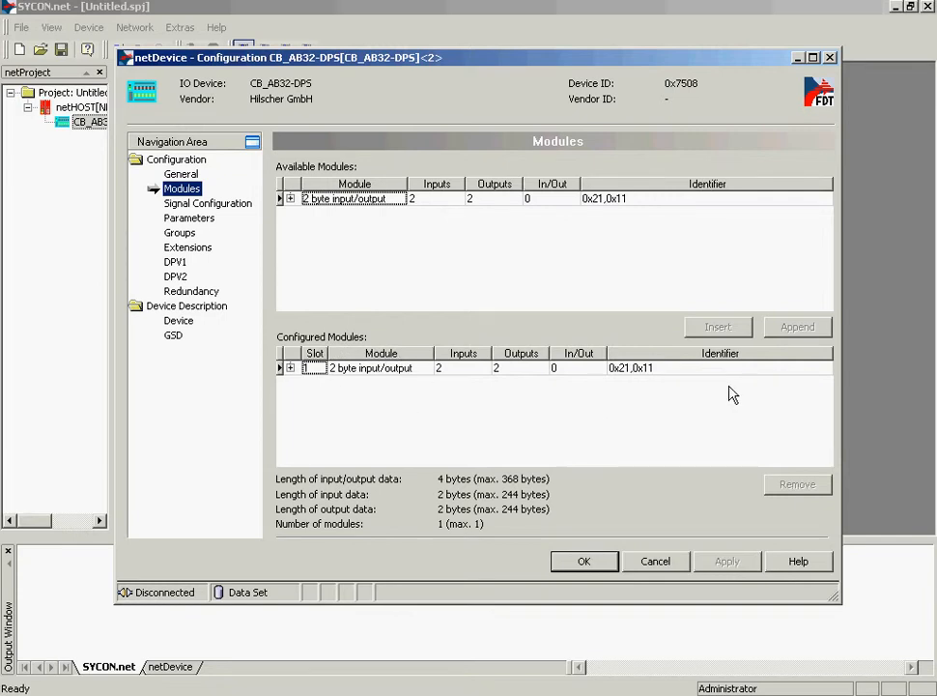
{"action": "left_click", "coordinate": [601, 563]}
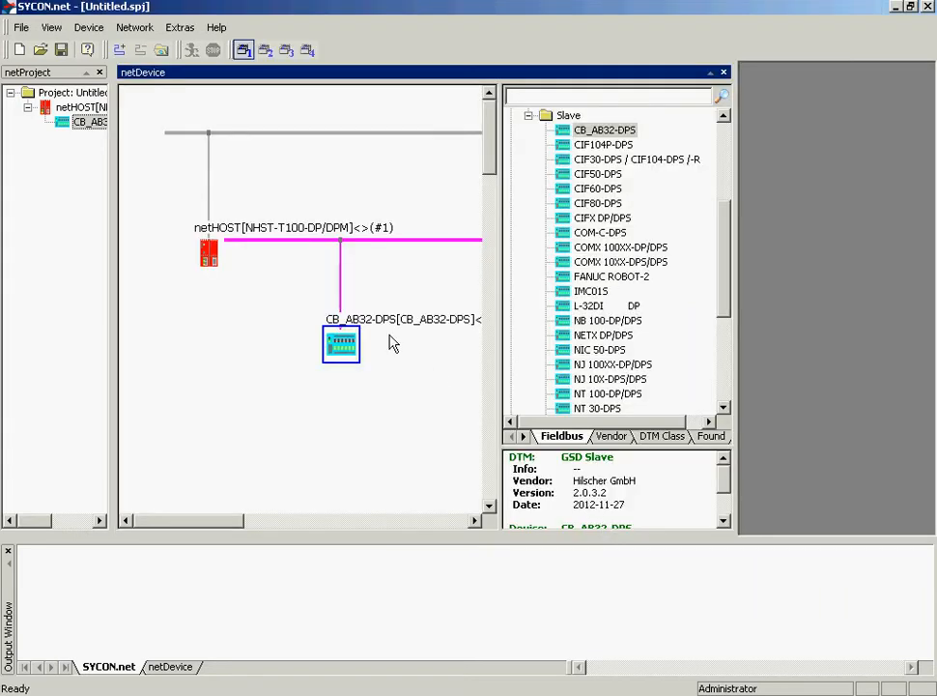
Step: Open the master's Ethernet Marshalling configuration and disable DHCP
{"action": "right_click", "coordinate": [210, 255]}
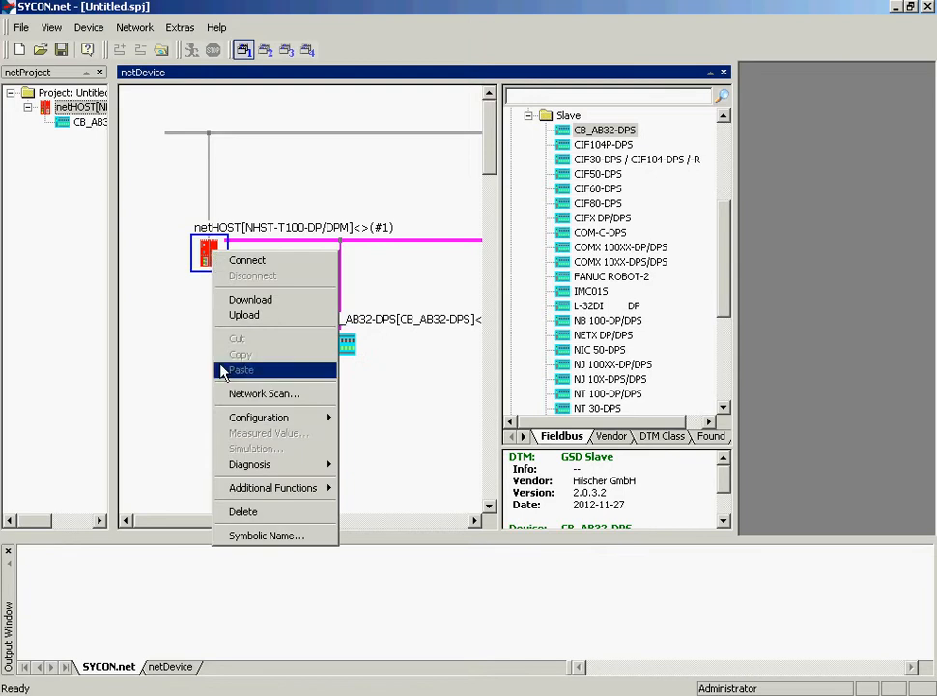
{"action": "mouse_move", "coordinate": [268, 426]}
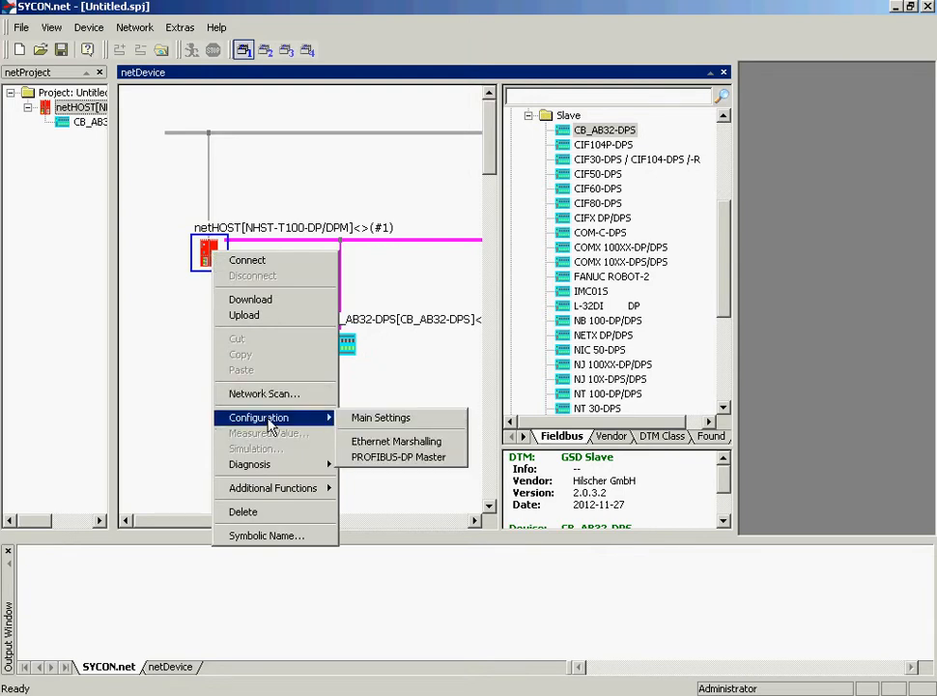
{"action": "left_click", "coordinate": [377, 445]}
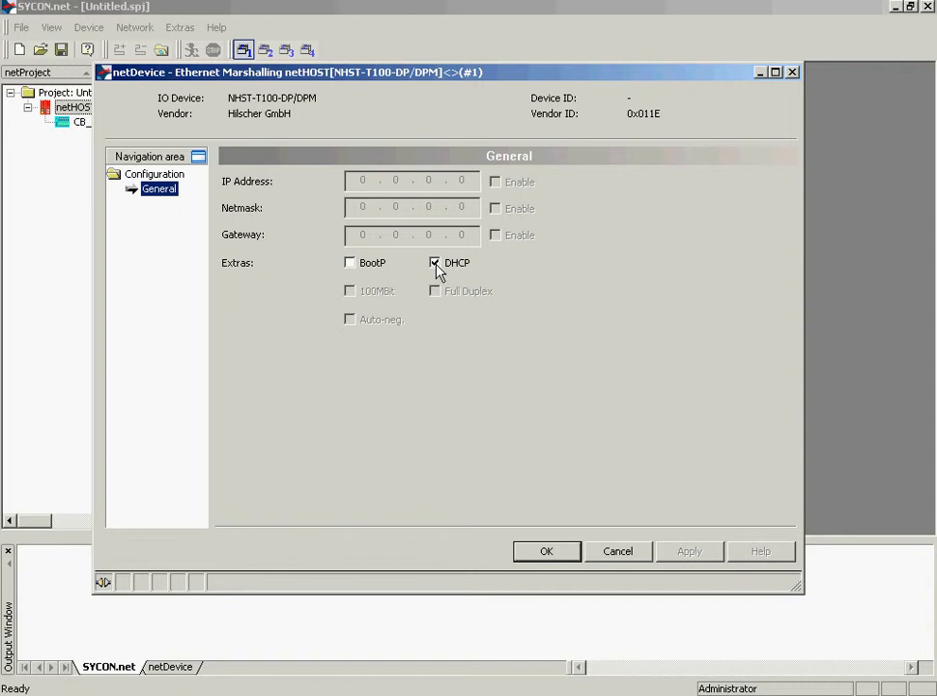
{"action": "left_click", "coordinate": [435, 263]}
Step: Enable the IP address and set it to 192.168.20.254
{"action": "left_click", "coordinate": [494, 181]}
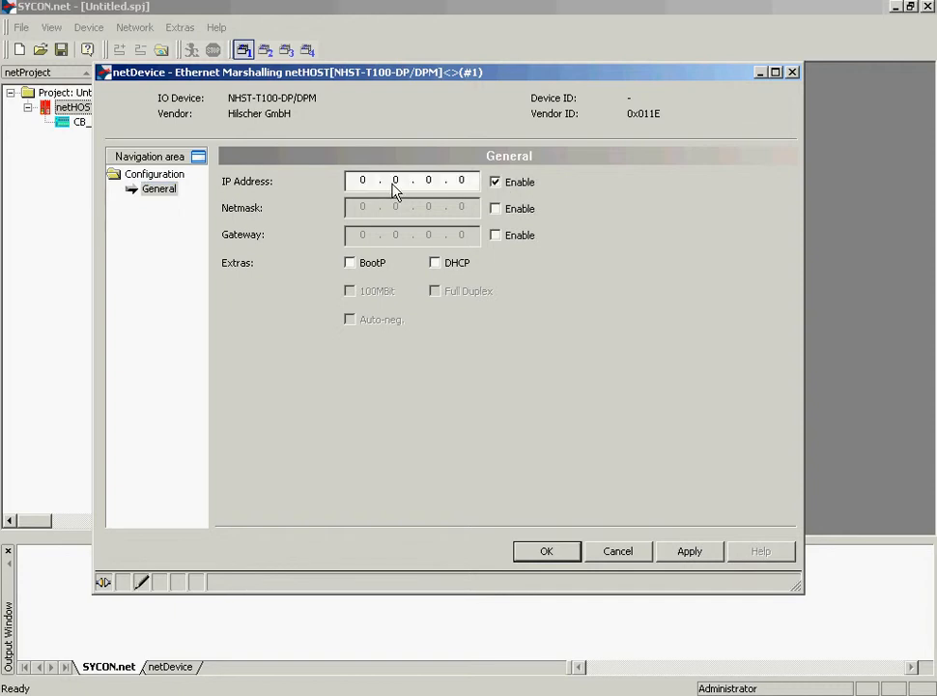
{"action": "type", "text": "182"}
{"action": "key", "text": "BackSpace"}
{"action": "key", "text": "BackSpace"}
{"action": "type", "text": "92 . 168 . 20 . 254"}
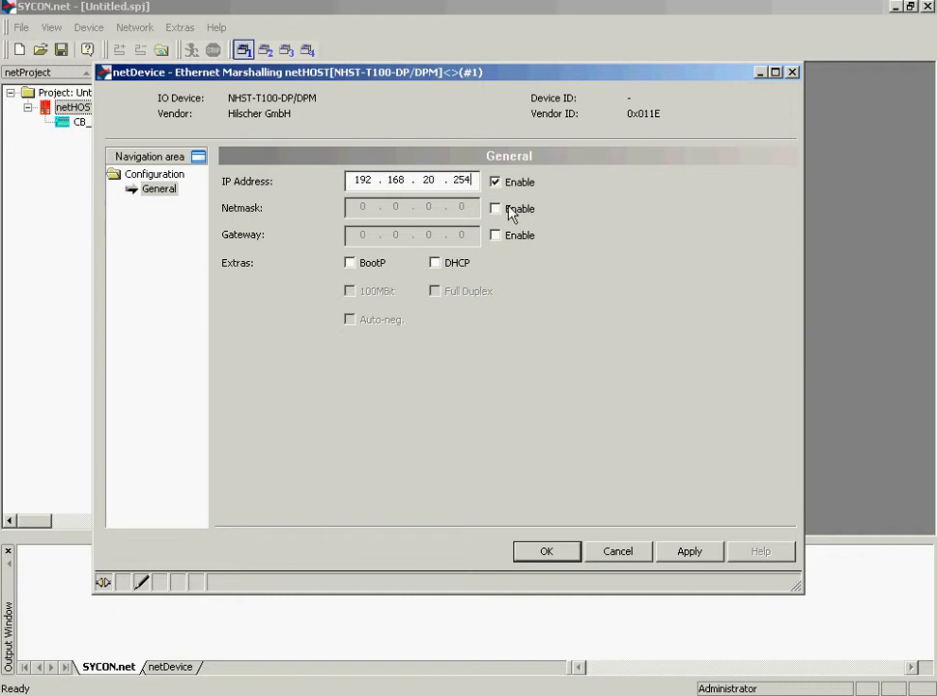
Step: Enable the netmask, set it to 255.255.255.0, then apply and confirm the Ethernet settings
{"action": "left_click", "coordinate": [495, 209]}
{"action": "left_click", "coordinate": [371, 215]}
{"action": "type", "text": "255 . 255 . 255 . 0"}
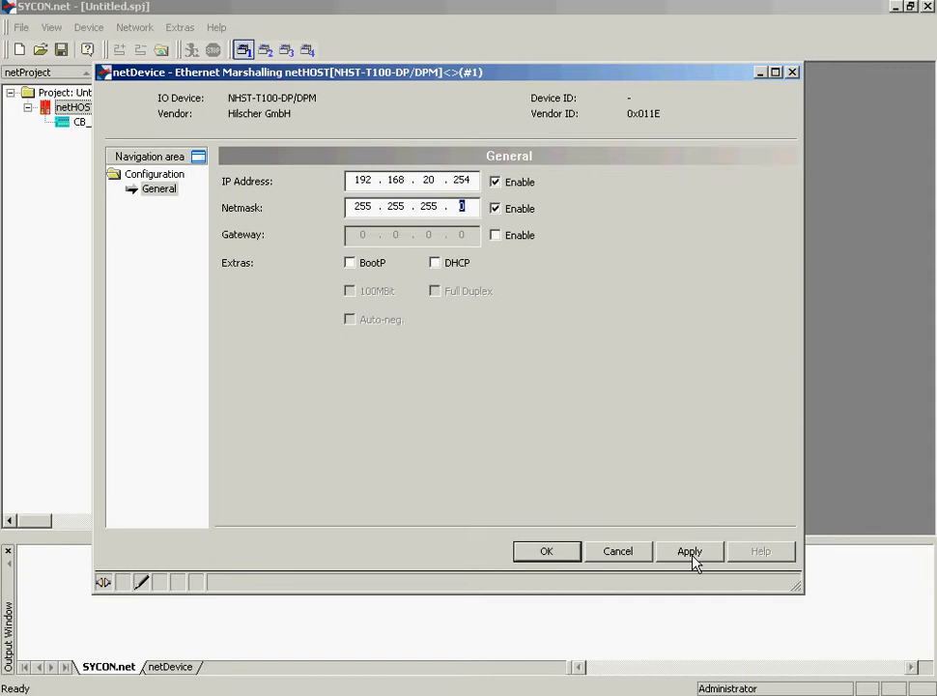
{"action": "left_click", "coordinate": [692, 557]}
{"action": "left_click", "coordinate": [541, 553]}
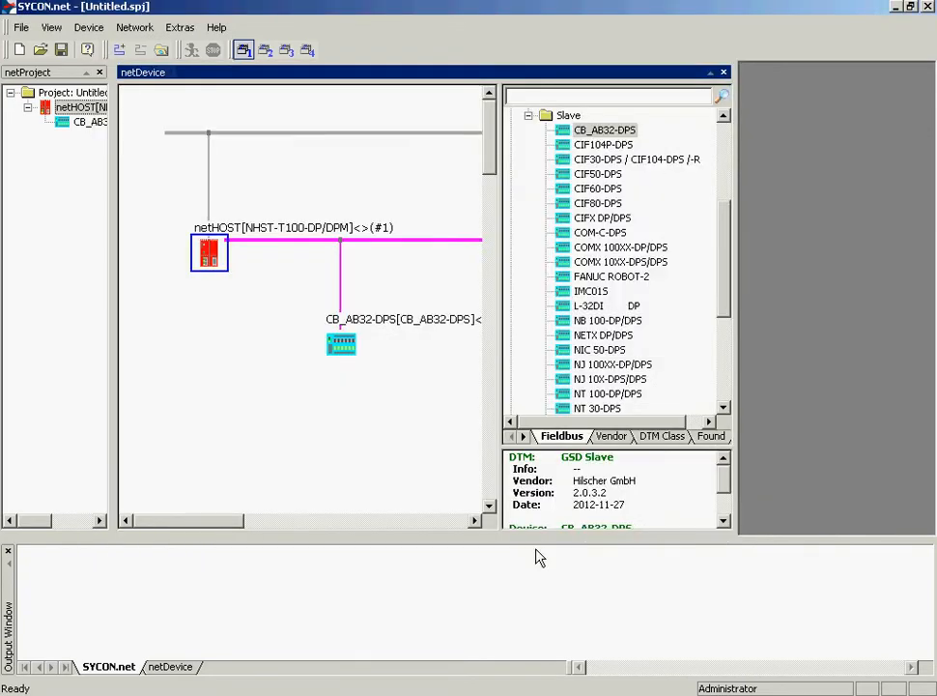
Step: Open the master's PROFIBUS-DP Master configuration and check the bus baud rate options, keeping 1500 kBit/s
{"action": "right_click", "coordinate": [213, 249]}
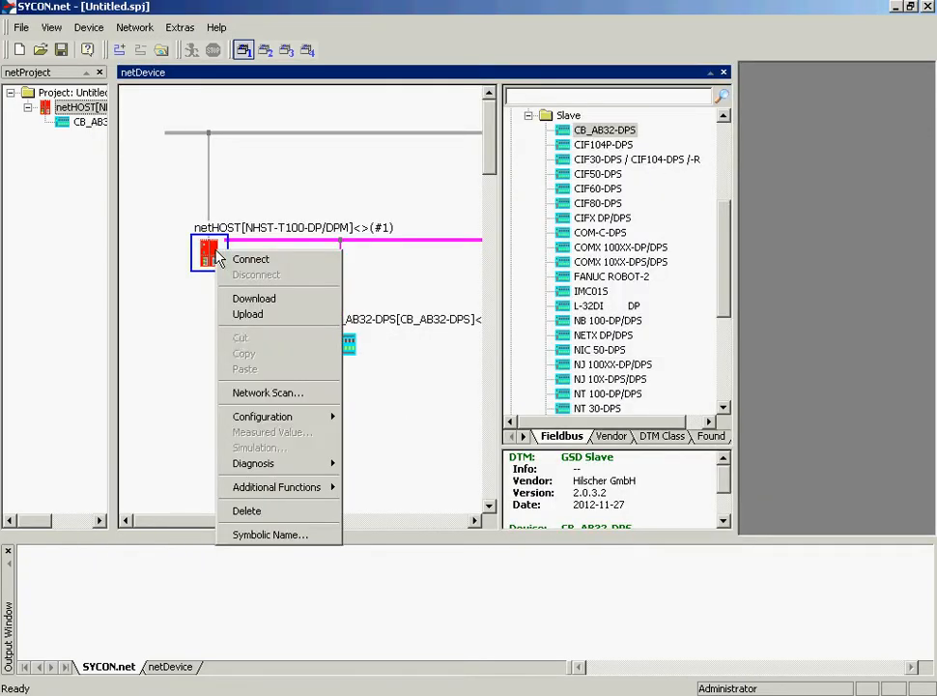
{"action": "mouse_move", "coordinate": [297, 418]}
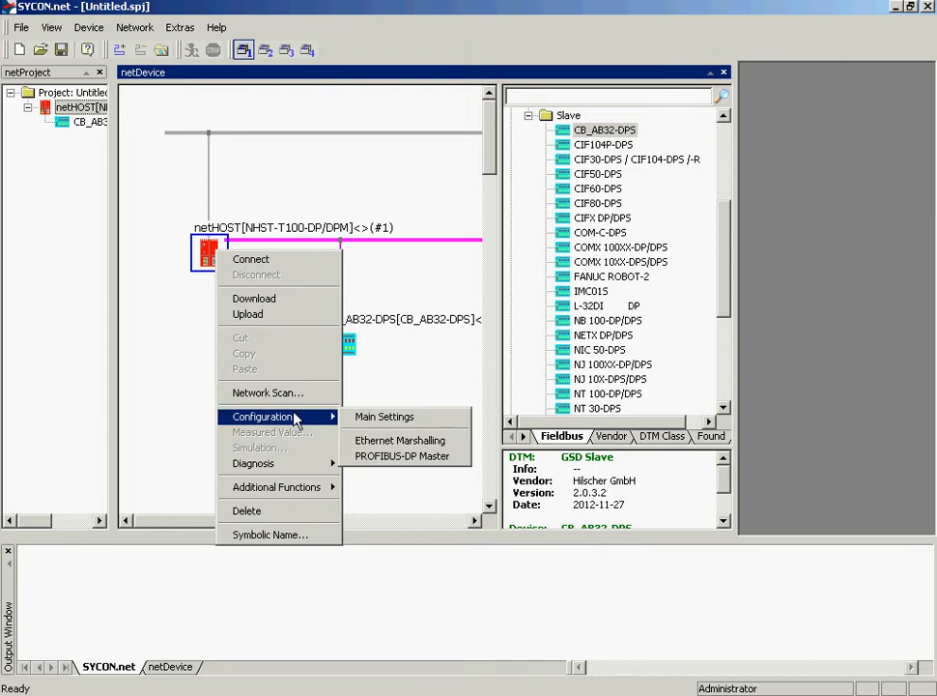
{"action": "left_click", "coordinate": [409, 465]}
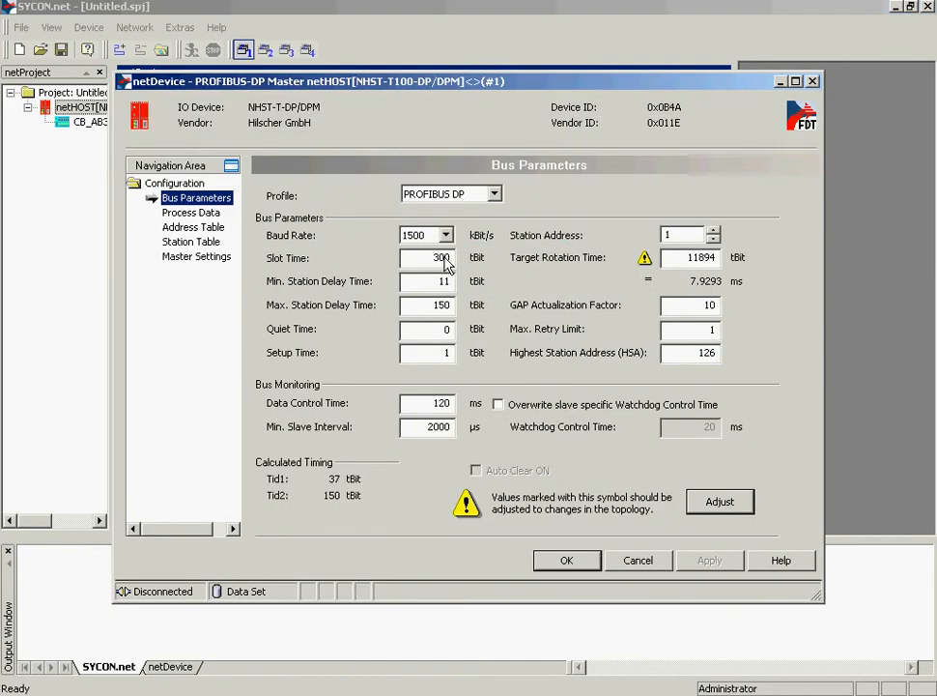
{"action": "left_click", "coordinate": [445, 236]}
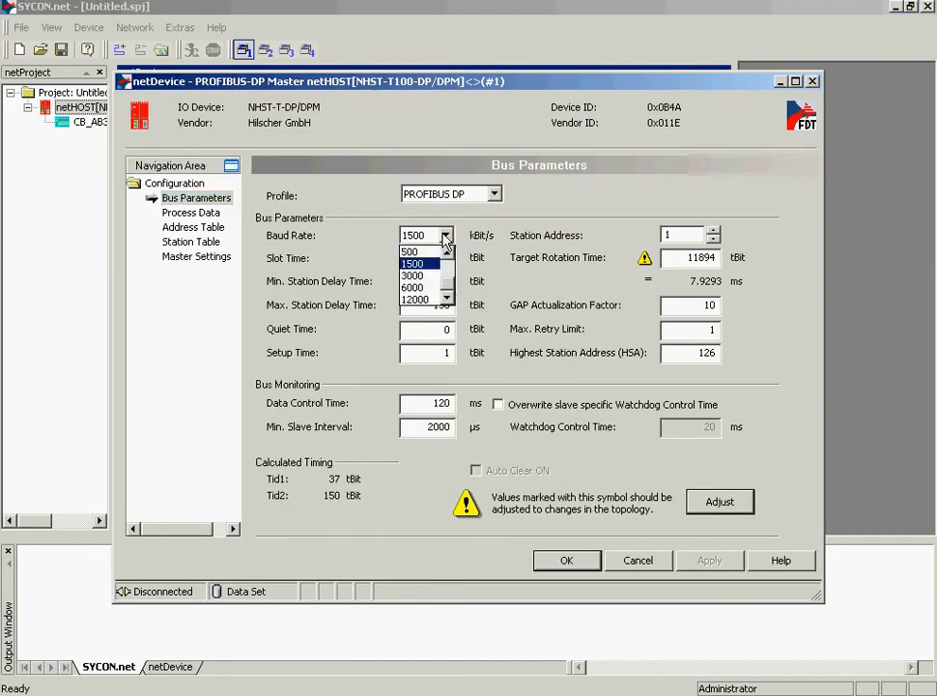
{"action": "left_click", "coordinate": [445, 238]}
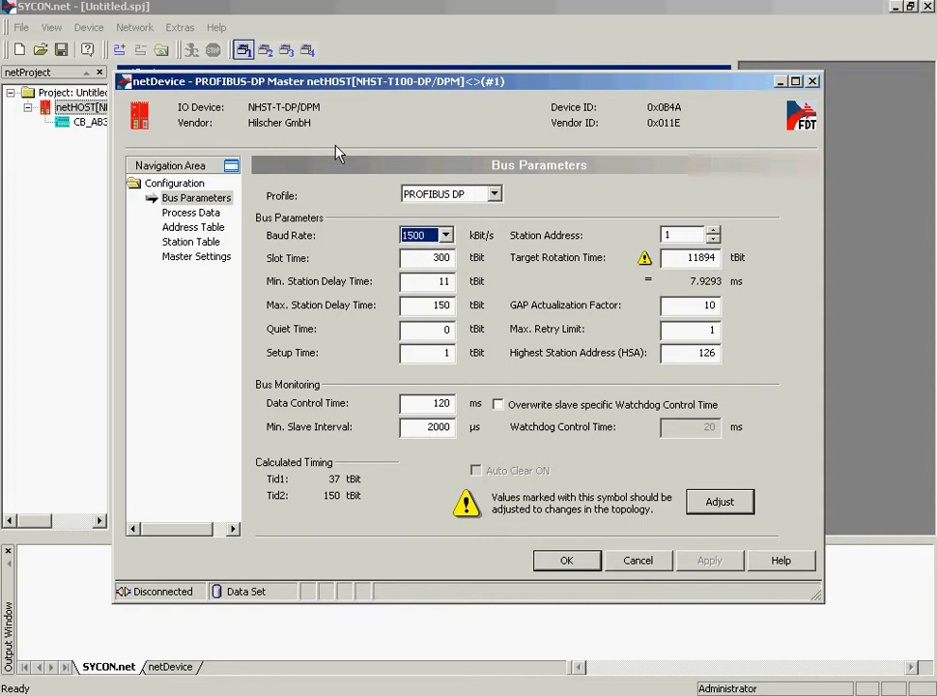
Step: Set the CB_AB32-DPS slave's station address to 4 in the station table, then apply and close the master configuration
{"action": "left_click", "coordinate": [193, 243]}
{"action": "left_click", "coordinate": [366, 211]}
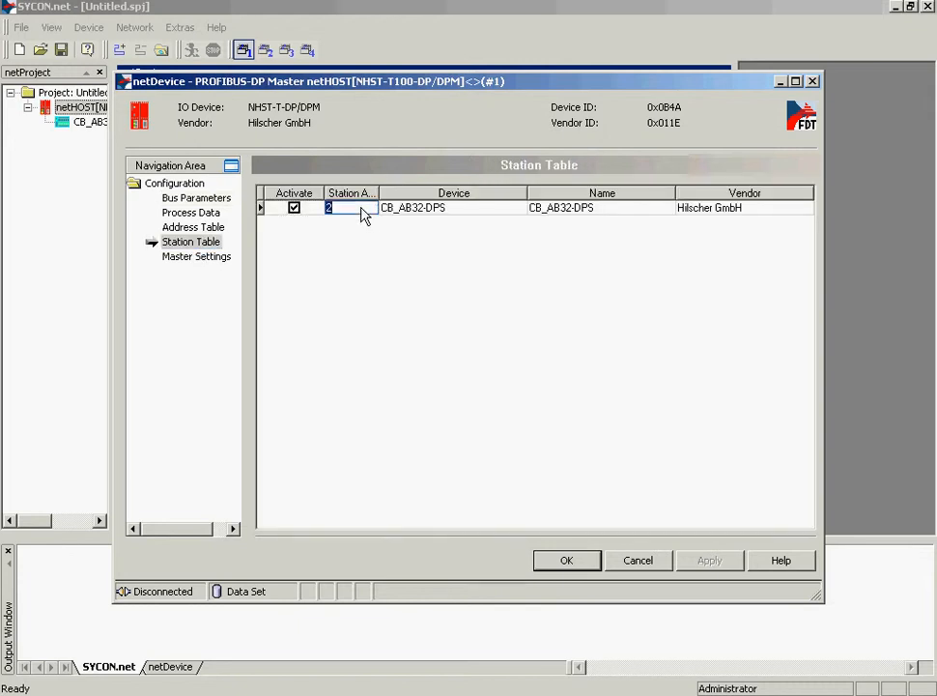
{"action": "type", "text": "4"}
{"action": "double_click", "coordinate": [330, 212]}
{"action": "left_click", "coordinate": [201, 262]}
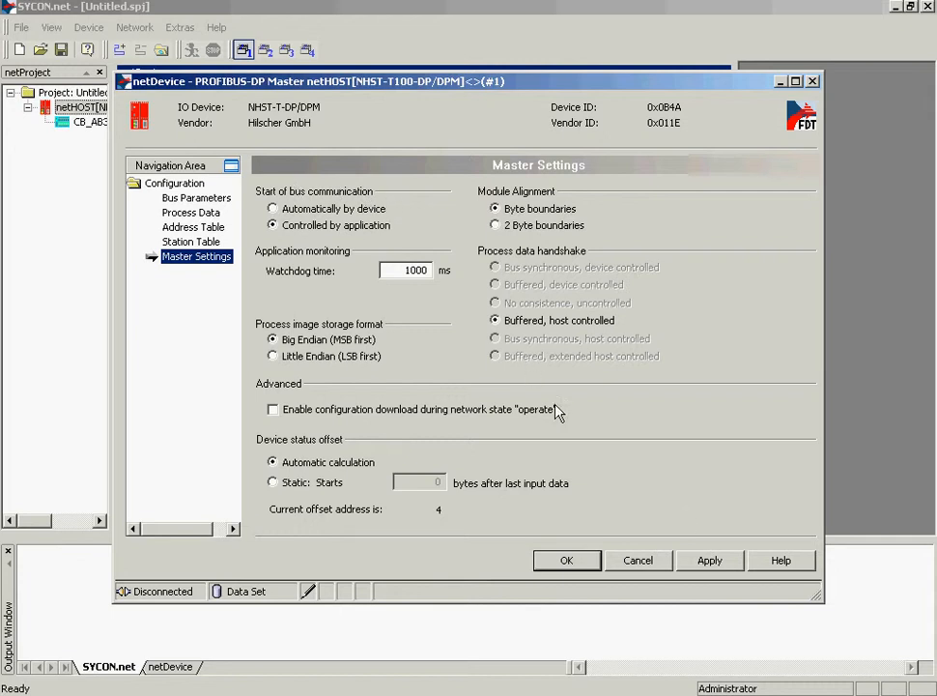
{"action": "left_click", "coordinate": [708, 557]}
{"action": "left_click", "coordinate": [553, 567]}
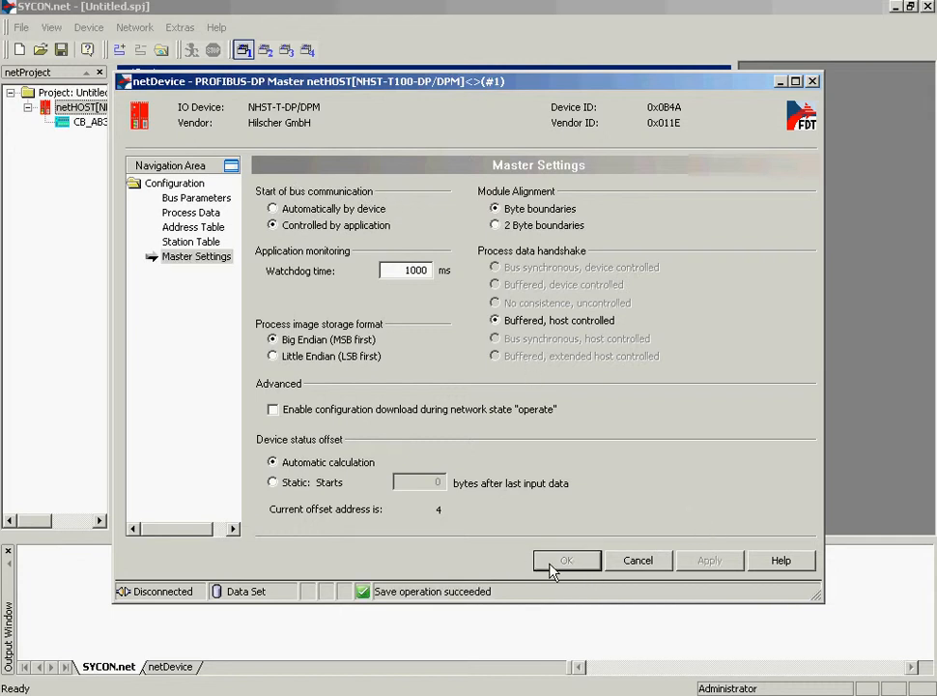
Step: Open the master's Main Settings and add a netX Driver TCP IP range with address 192.168.20.254, then save it
{"action": "right_click", "coordinate": [208, 252]}
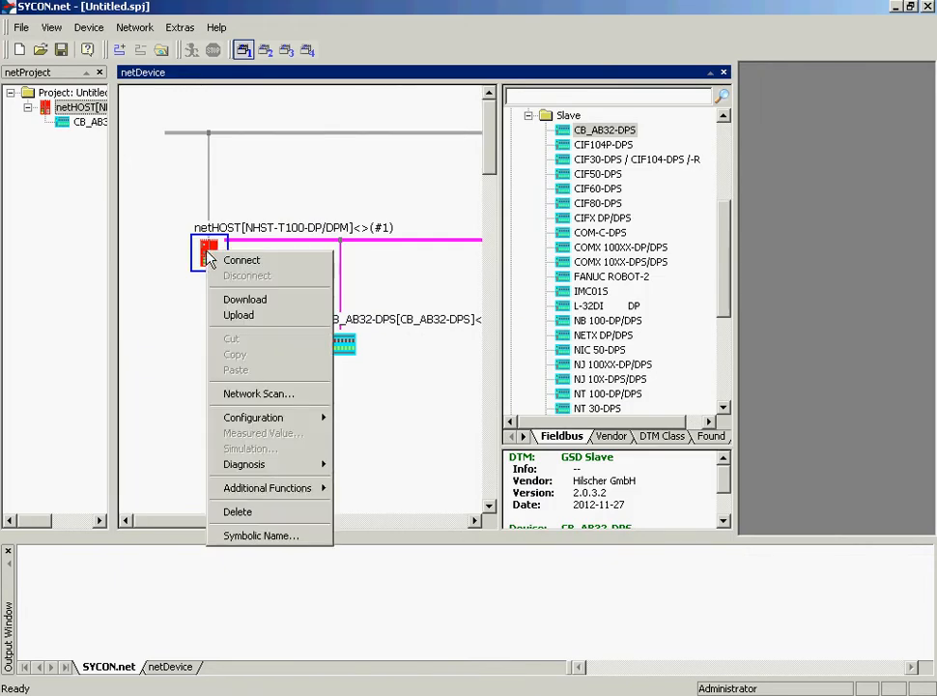
{"action": "mouse_move", "coordinate": [263, 421]}
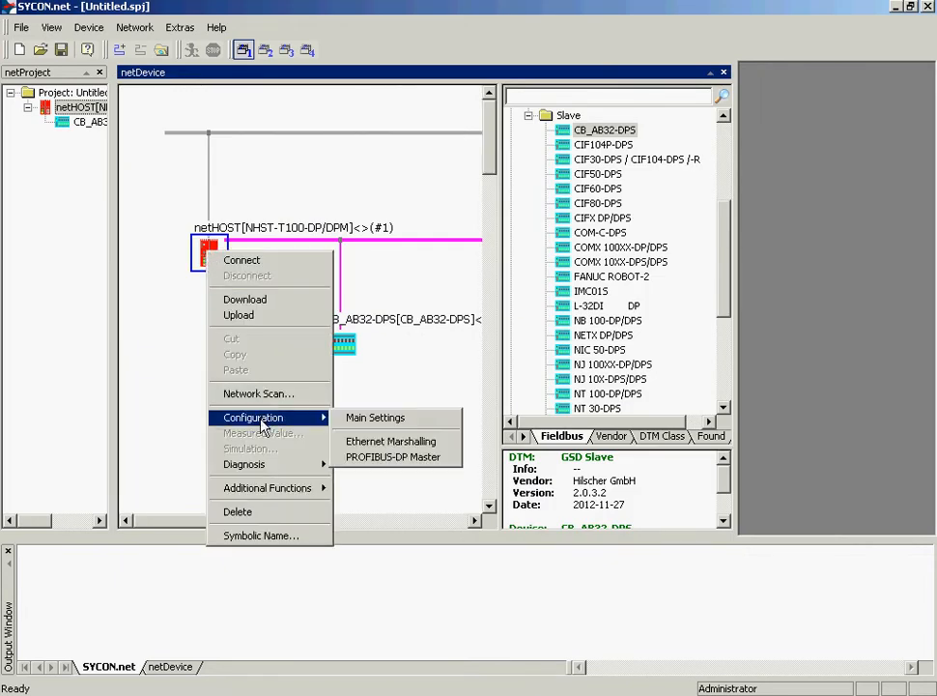
{"action": "left_click", "coordinate": [385, 421]}
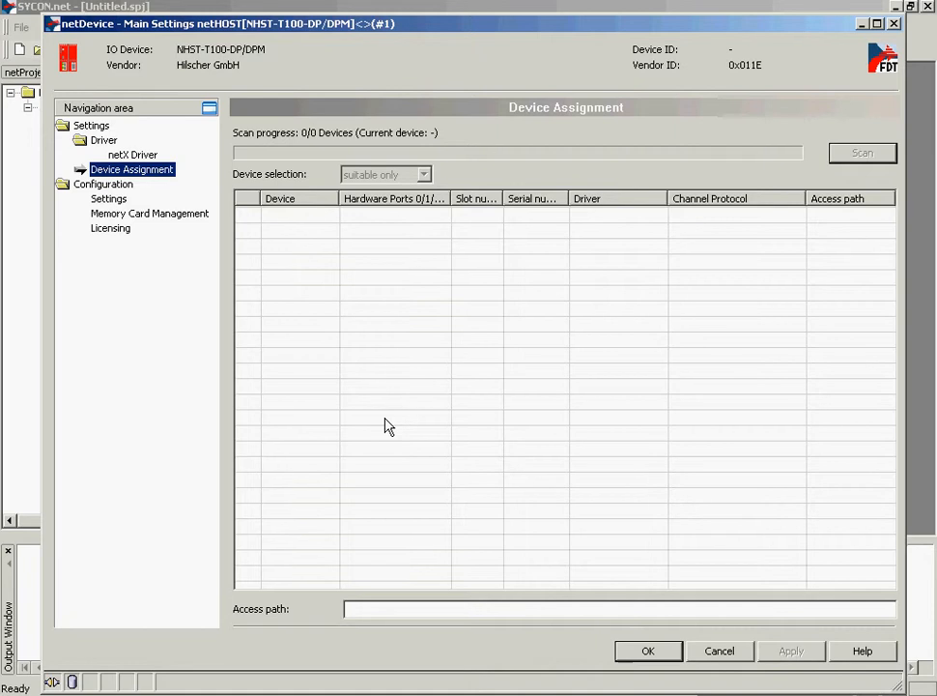
{"action": "left_click", "coordinate": [132, 155]}
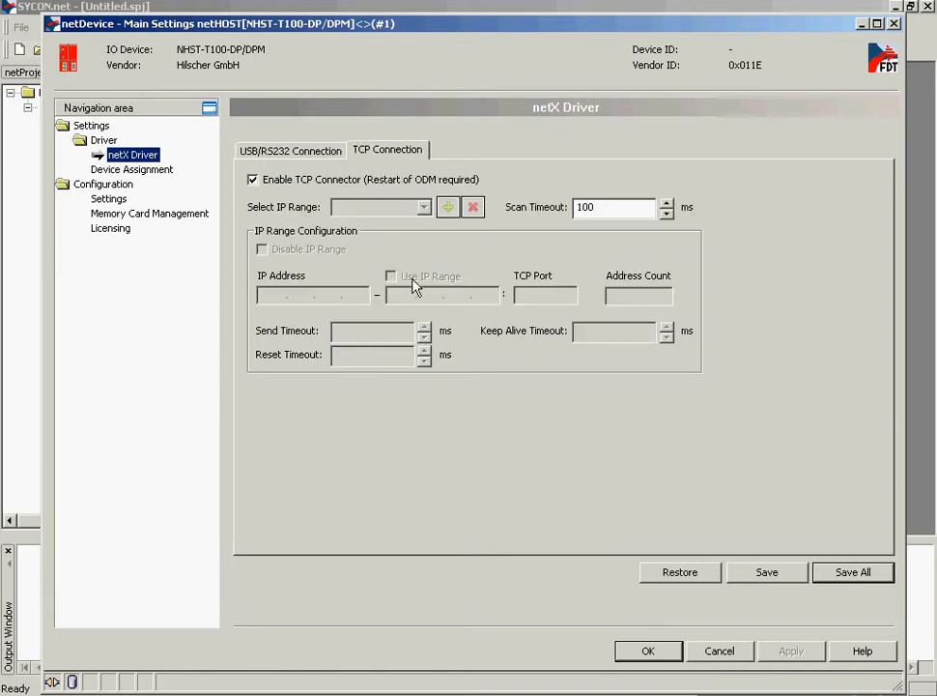
{"action": "left_click", "coordinate": [447, 209]}
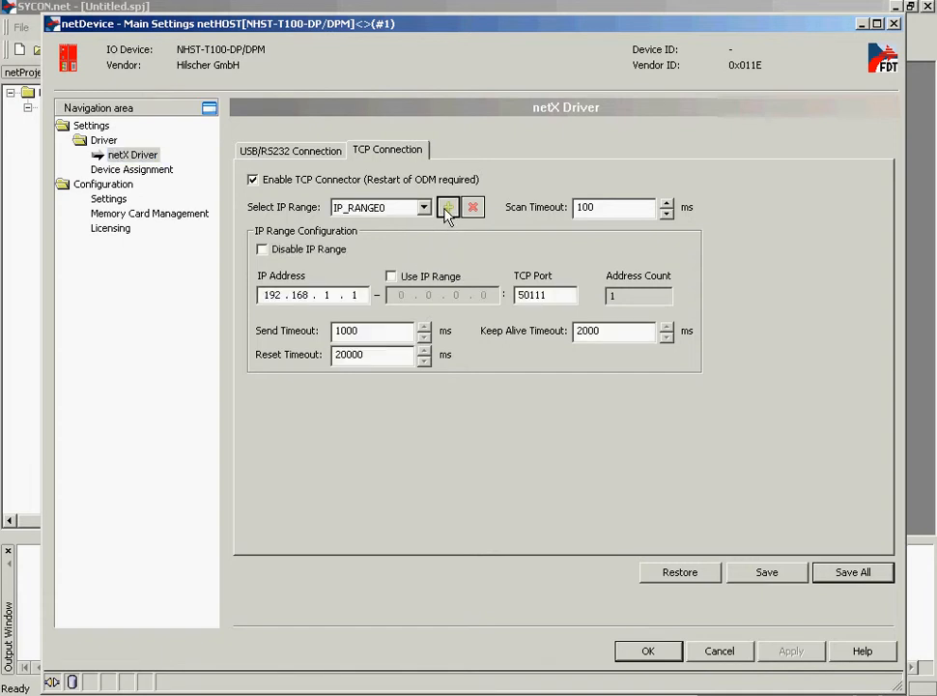
{"action": "double_click", "coordinate": [326, 295]}
{"action": "type", "text": "10.254"}
{"action": "left_click", "coordinate": [757, 576]}
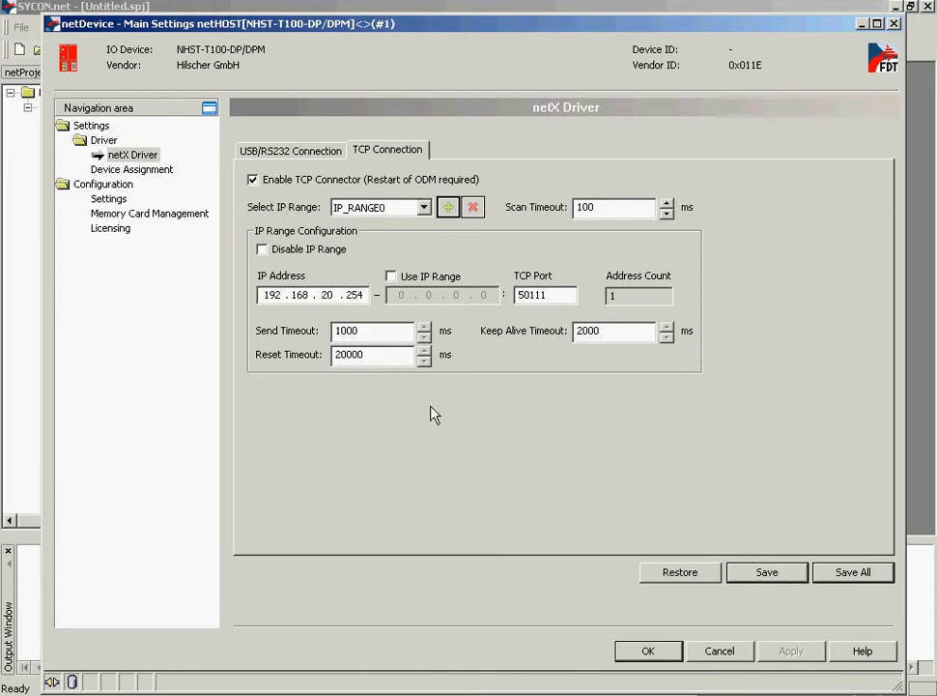
Step: Scan for devices, assign the found NHST-T100-DP device, apply, and close the Main Settings
{"action": "left_click", "coordinate": [140, 170]}
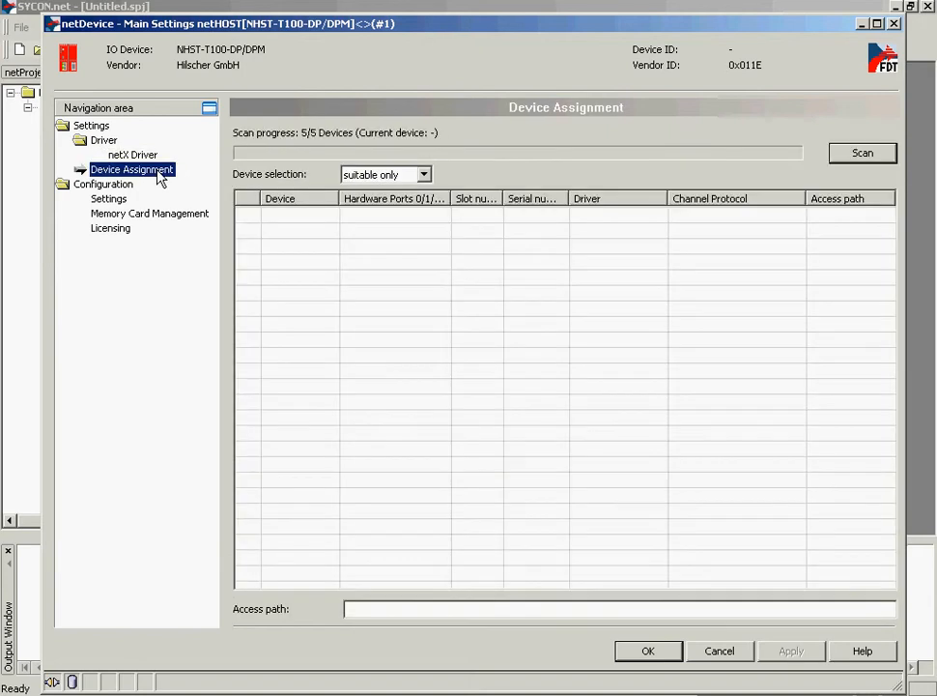
{"action": "left_click", "coordinate": [870, 157]}
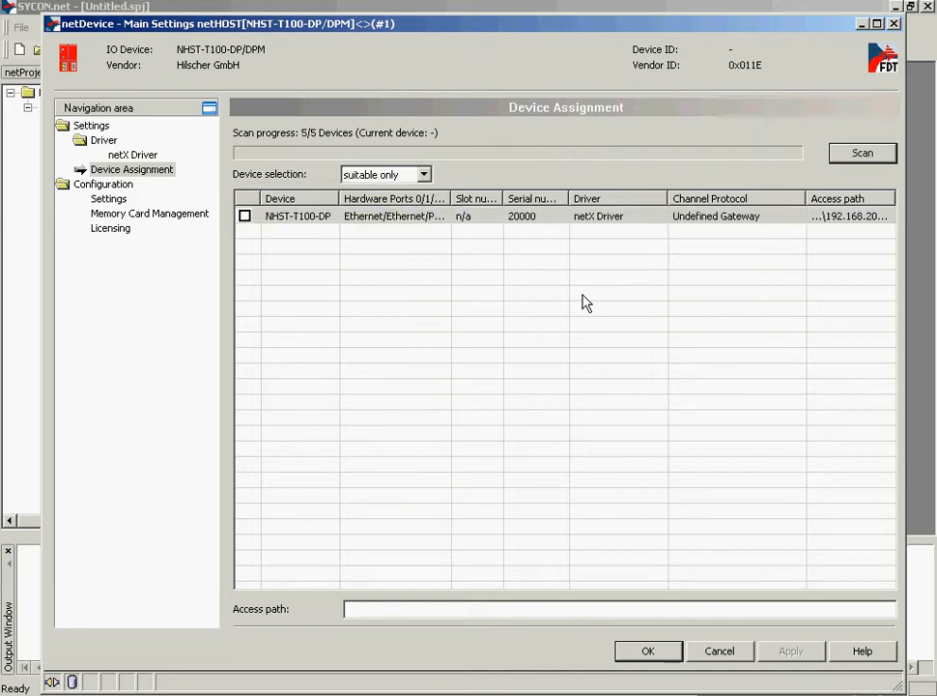
{"action": "left_click", "coordinate": [245, 215]}
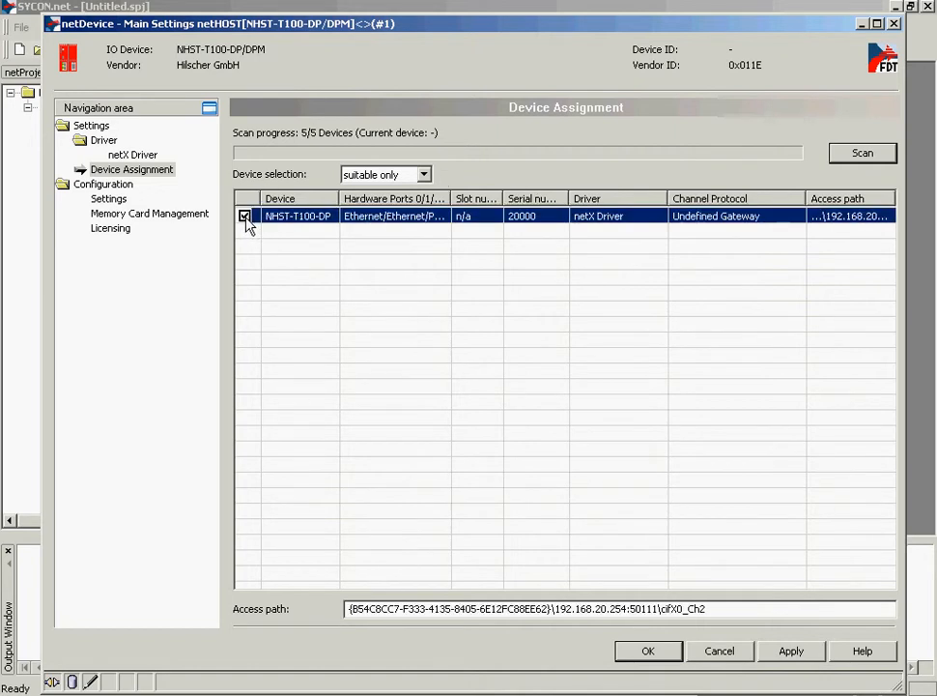
{"action": "left_click", "coordinate": [789, 653]}
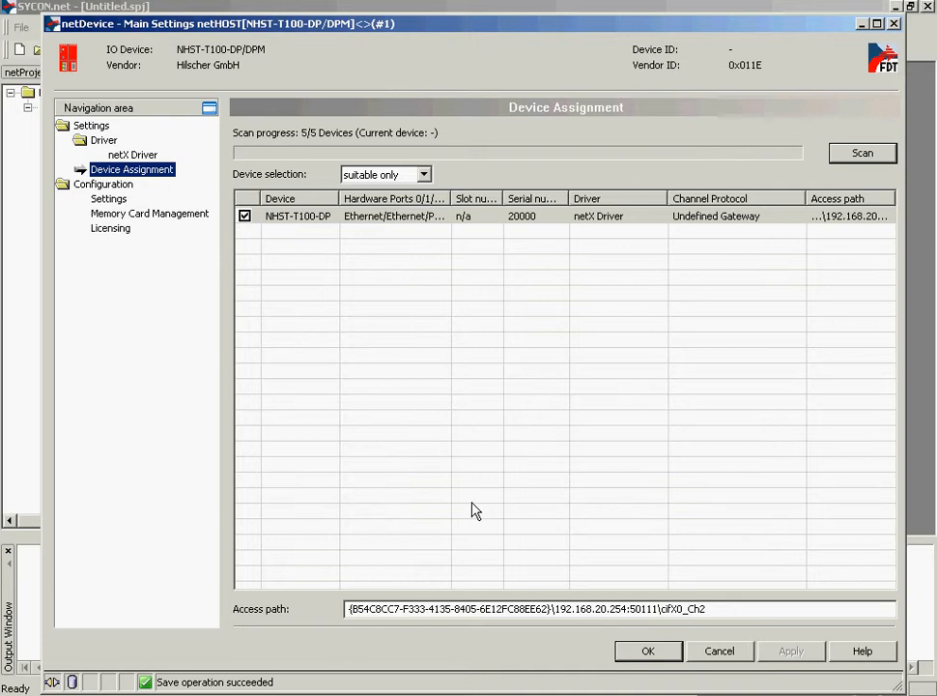
{"action": "left_click", "coordinate": [109, 199]}
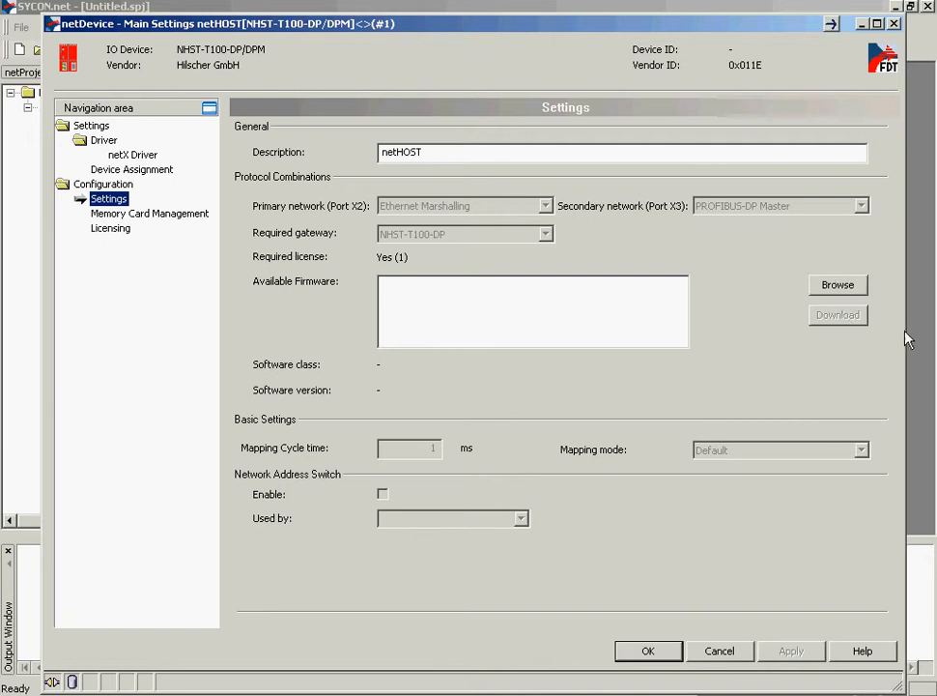
{"action": "left_click", "coordinate": [649, 652]}
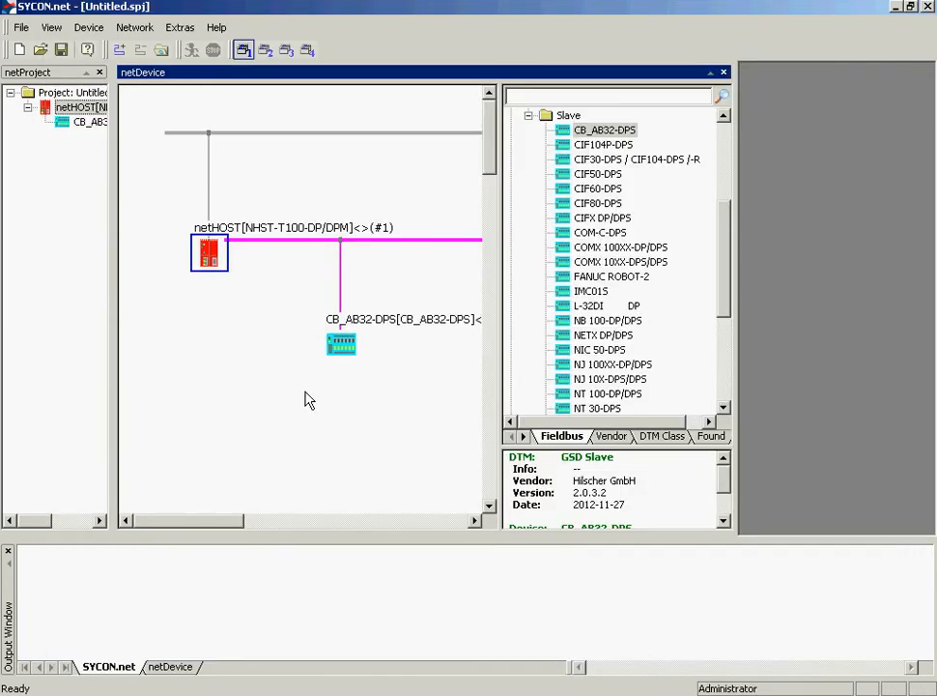
Step: Download the configuration to the netHOST device and confirm the download
{"action": "right_click", "coordinate": [211, 250]}
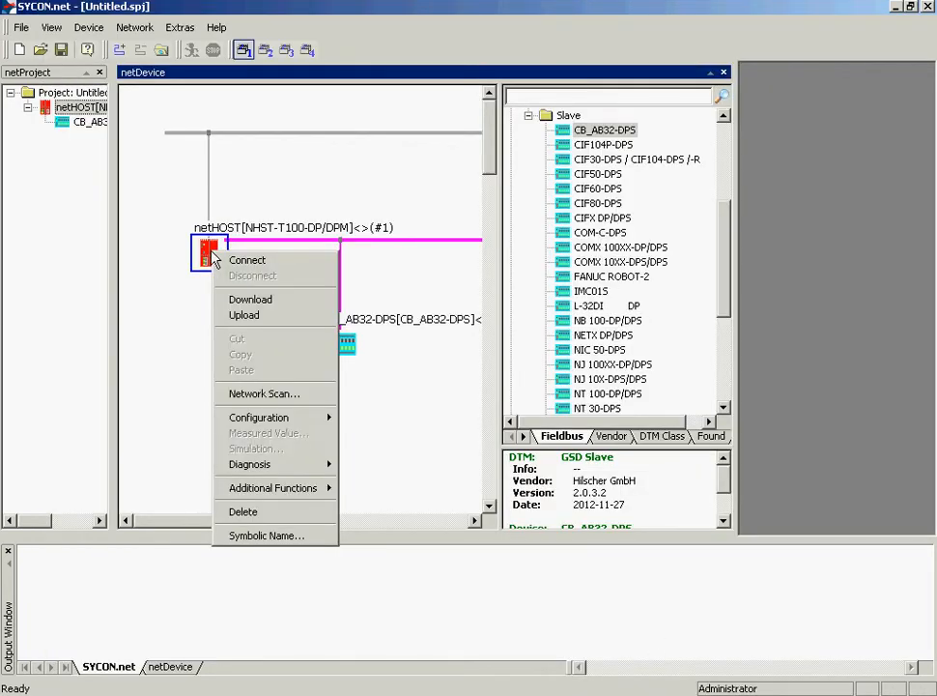
{"action": "left_click", "coordinate": [256, 303]}
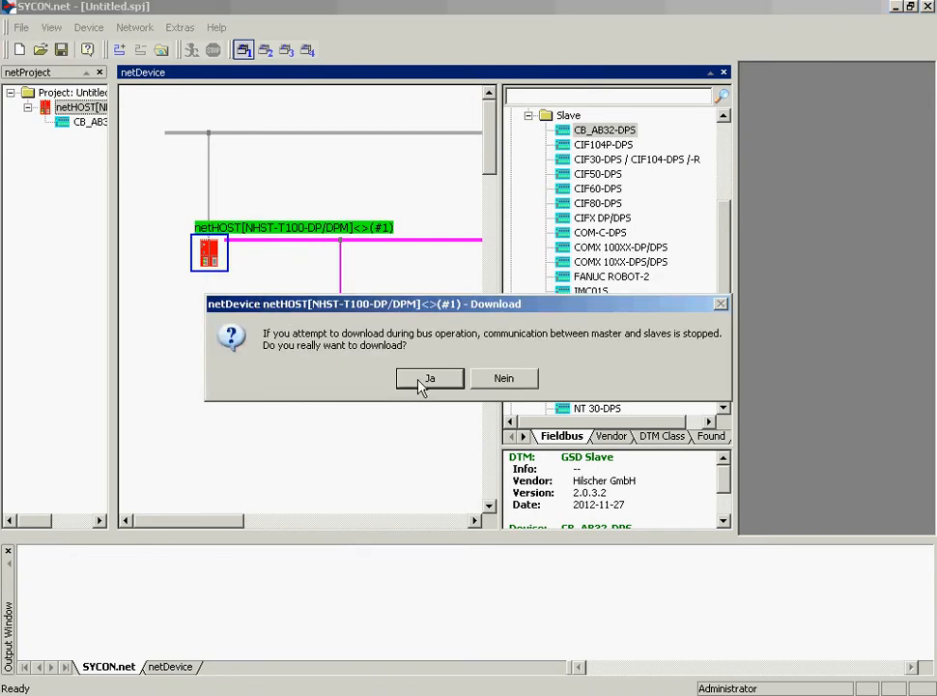
{"action": "left_click", "coordinate": [426, 378]}
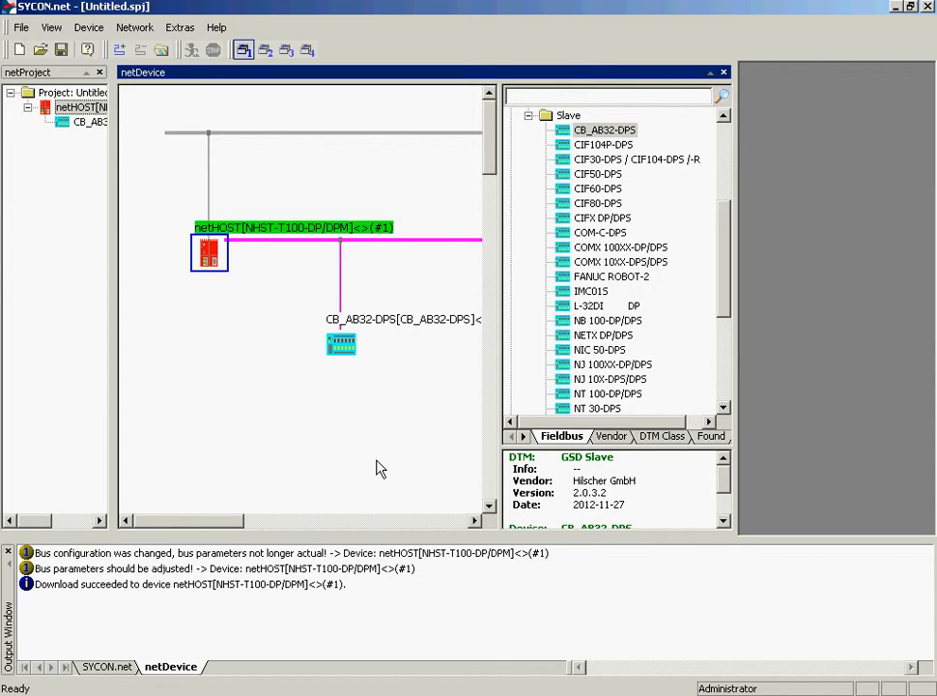
Step: Open the PROFIBUS-DP Master diagnosis to check the device state, close it, and disconnect from the netHOST
{"action": "right_click", "coordinate": [211, 254]}
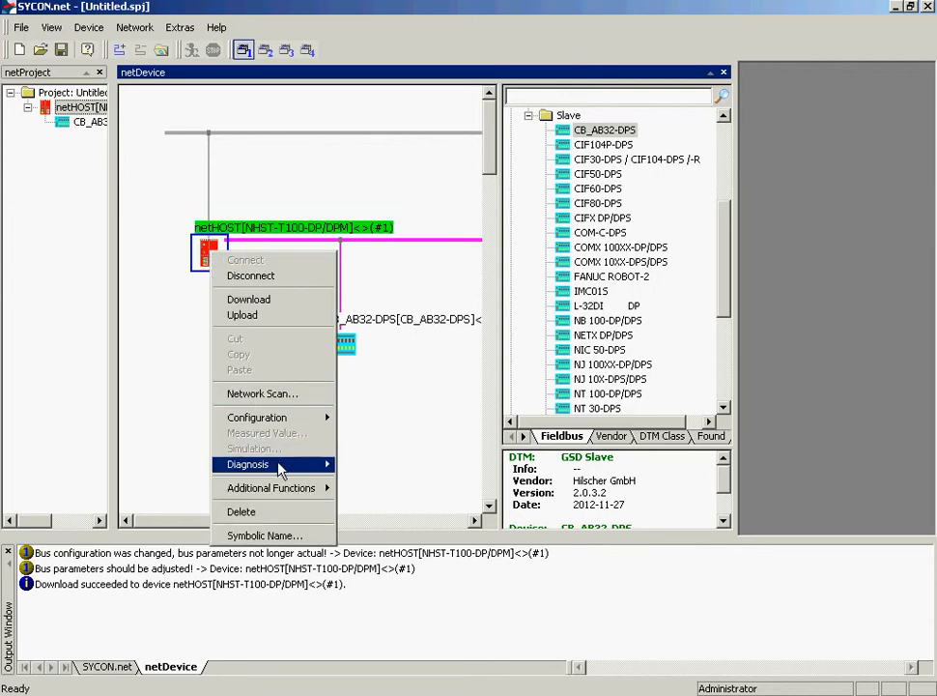
{"action": "mouse_move", "coordinate": [280, 470]}
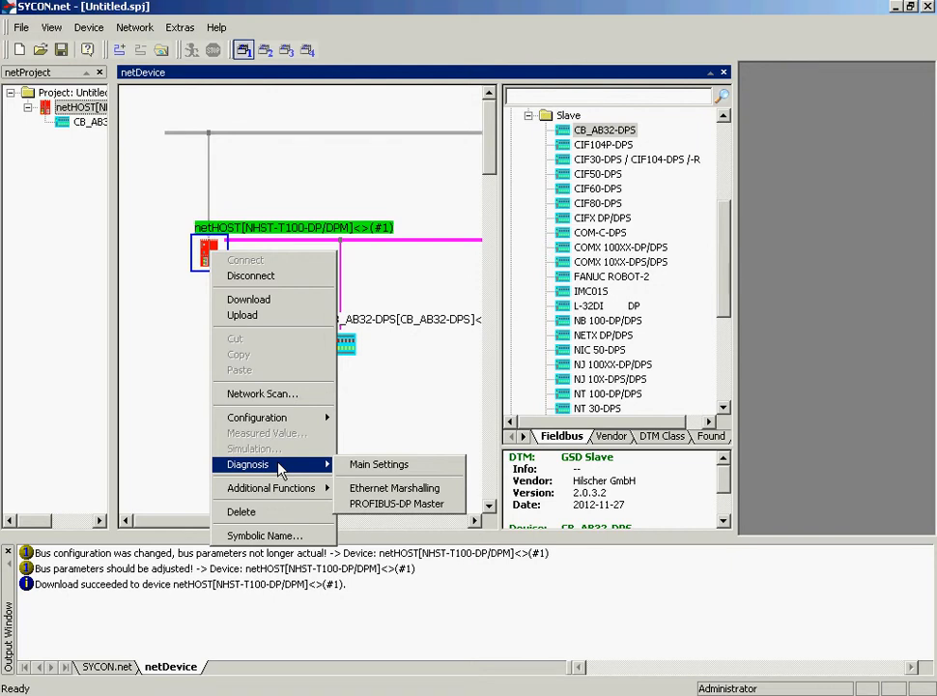
{"action": "left_click", "coordinate": [382, 506]}
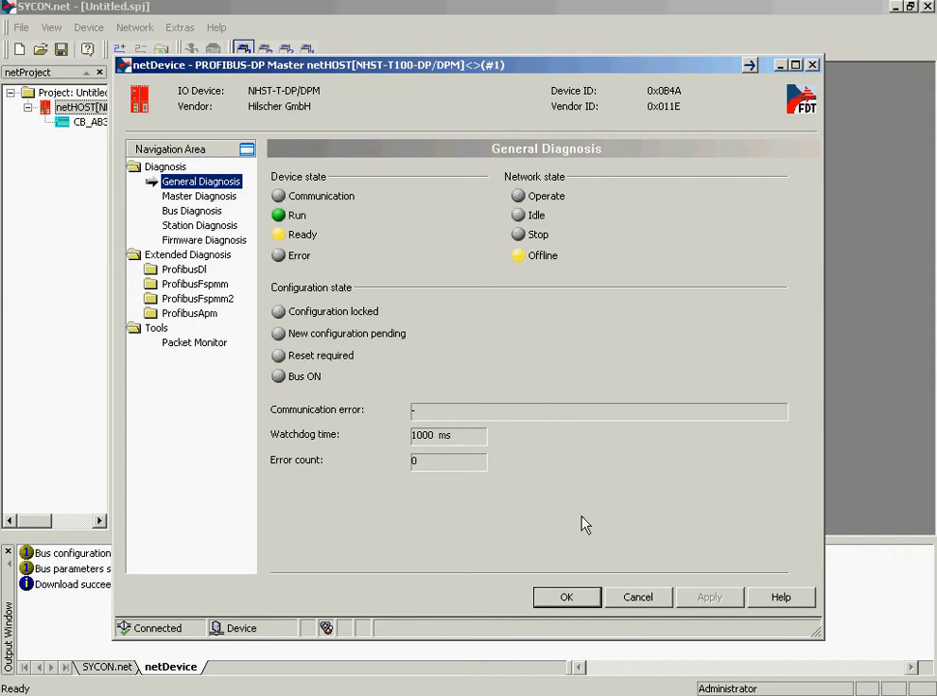
{"action": "left_click", "coordinate": [580, 606]}
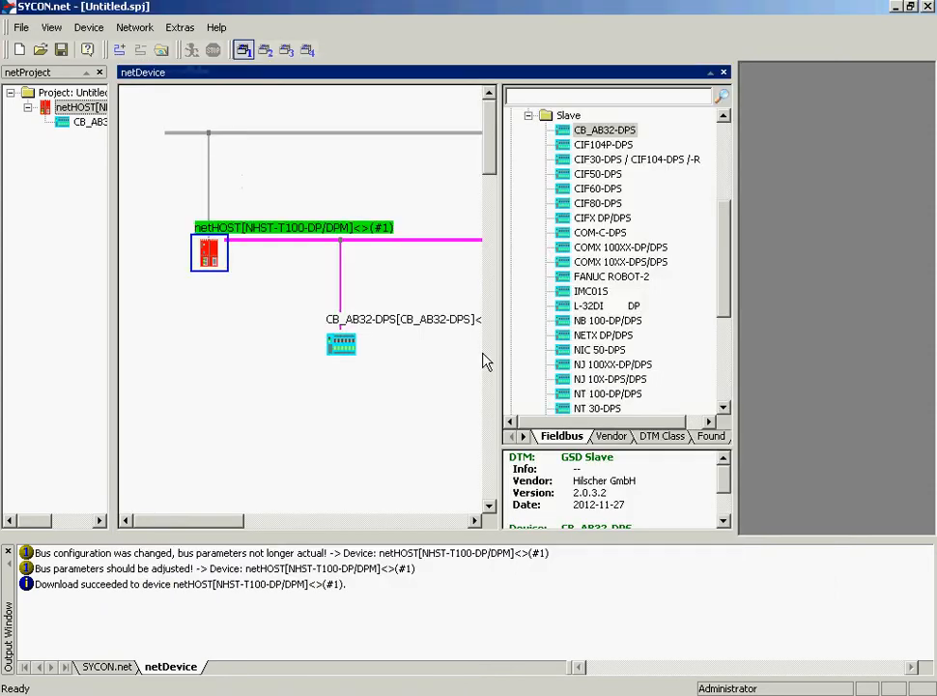
{"action": "right_click", "coordinate": [204, 263]}
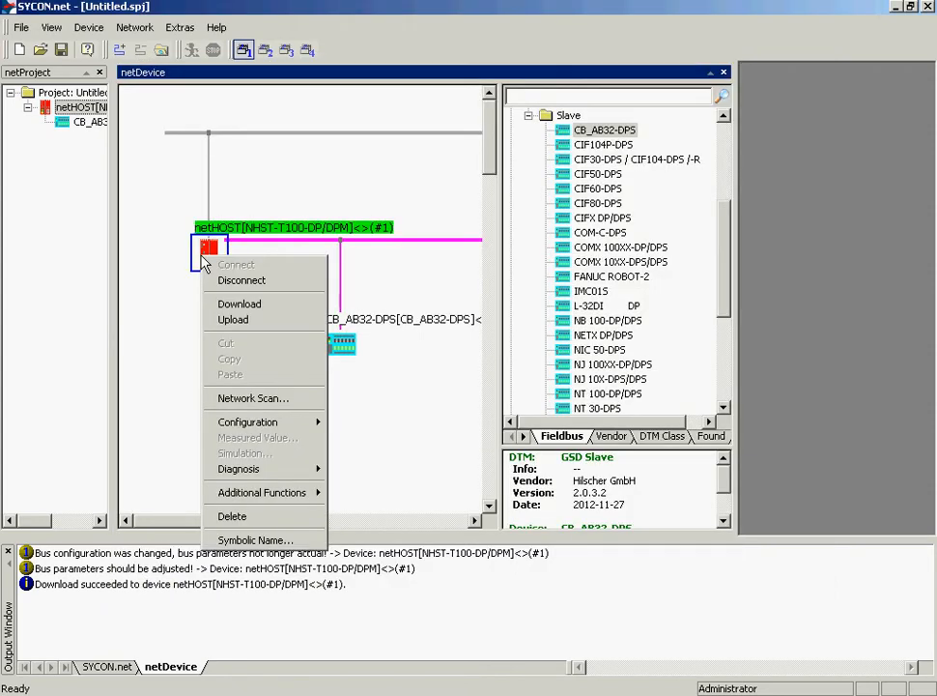
{"action": "left_click", "coordinate": [249, 288]}
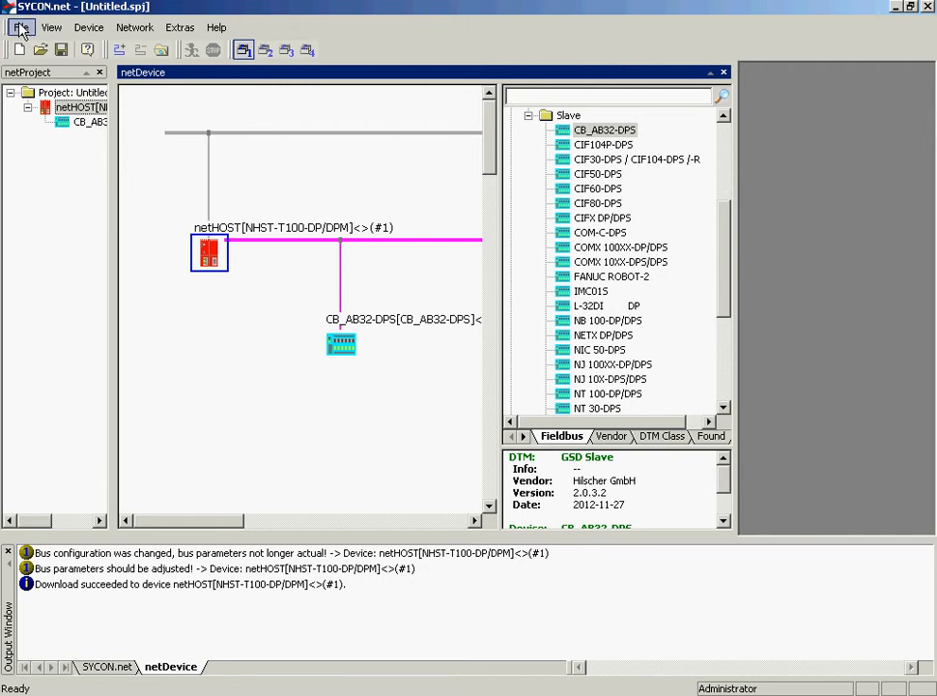
Step: Save the project as netHOST Test in the Temp folder on drive C:
{"action": "left_click", "coordinate": [20, 28]}
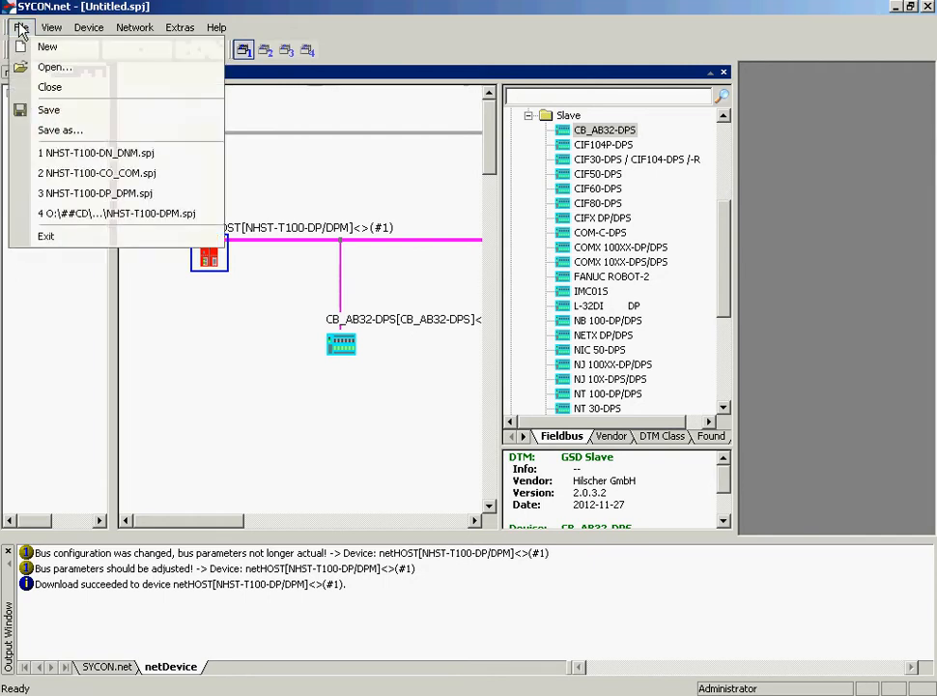
{"action": "left_click", "coordinate": [41, 112]}
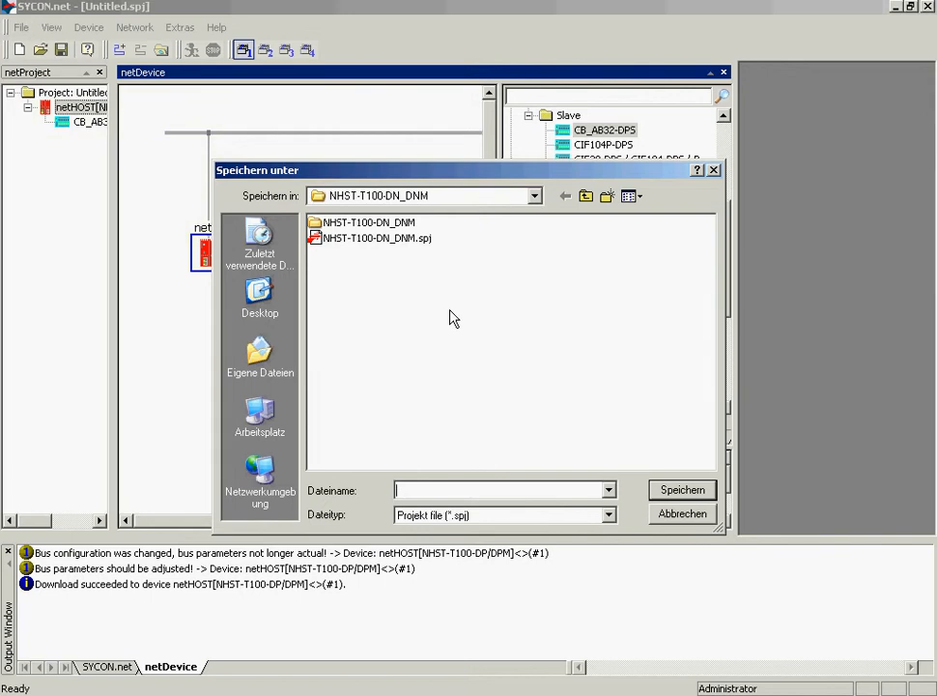
{"action": "left_click", "coordinate": [534, 196]}
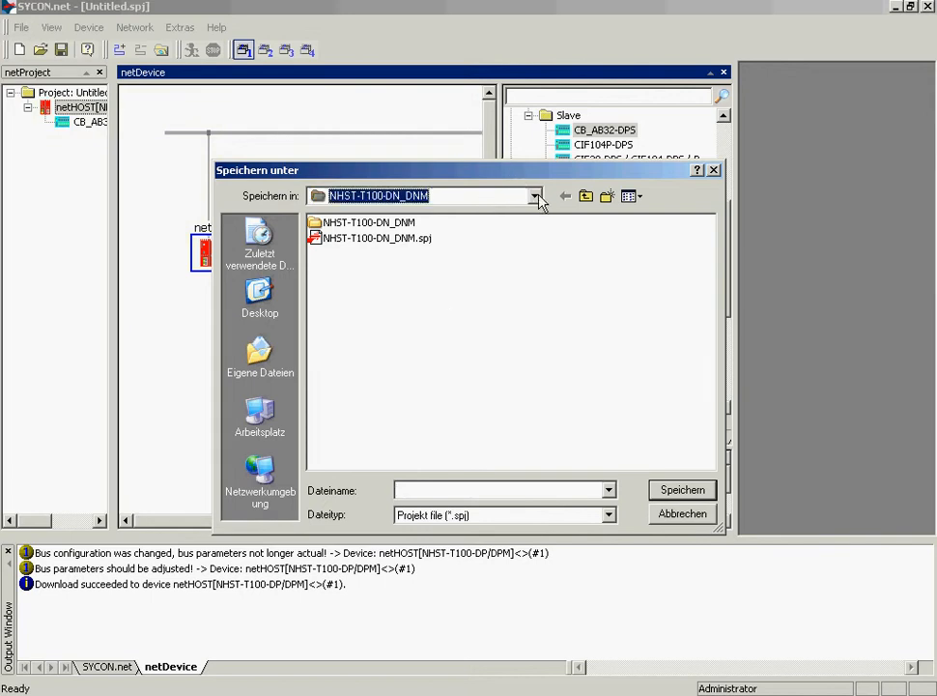
{"action": "left_click", "coordinate": [372, 273]}
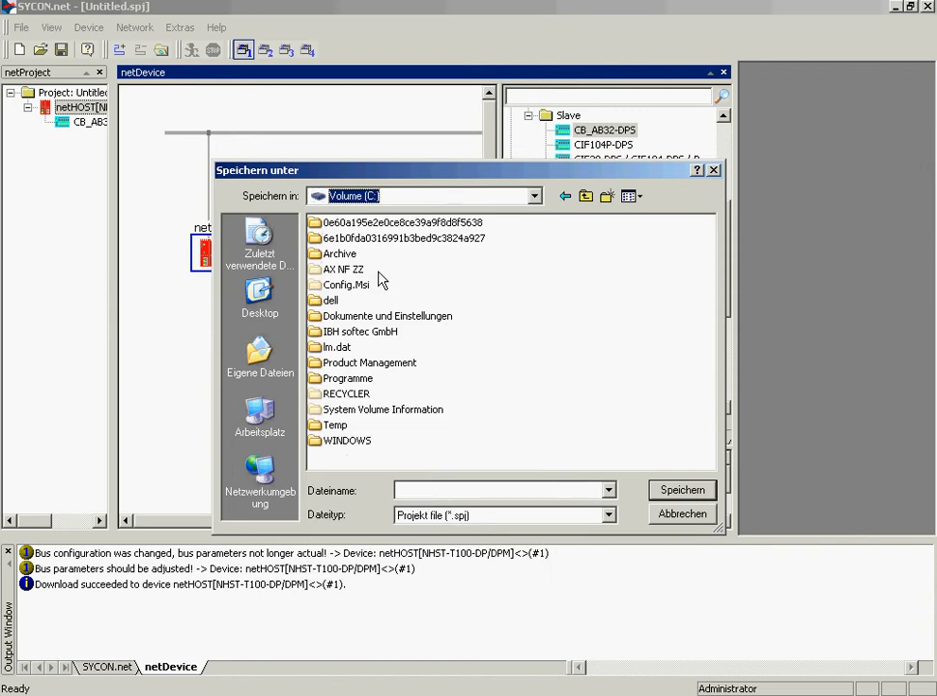
{"action": "double_click", "coordinate": [340, 424]}
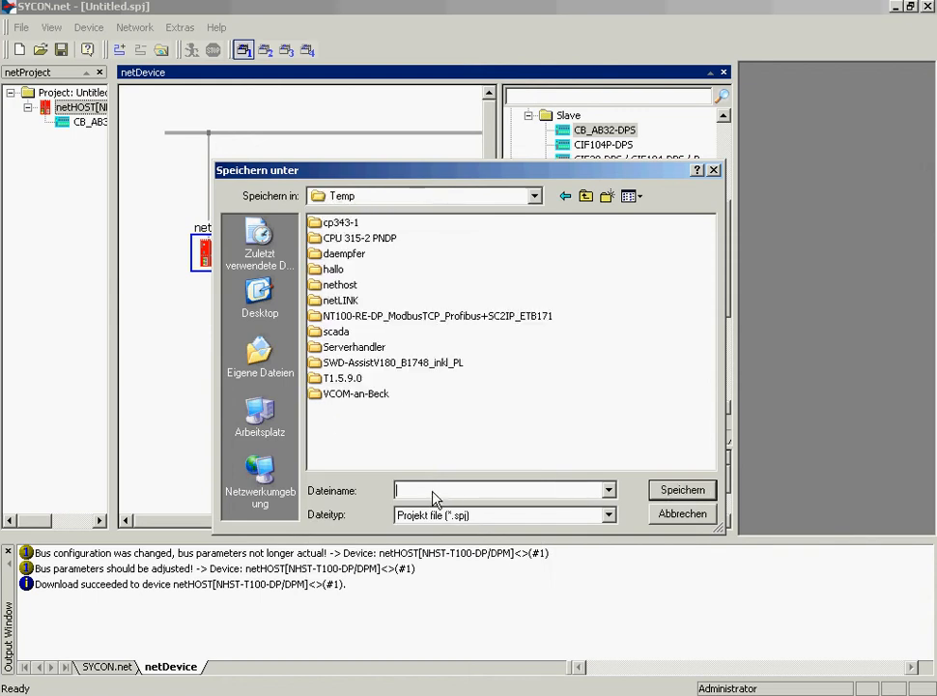
{"action": "type", "text": "netHOST Test"}
{"action": "left_click", "coordinate": [689, 492]}
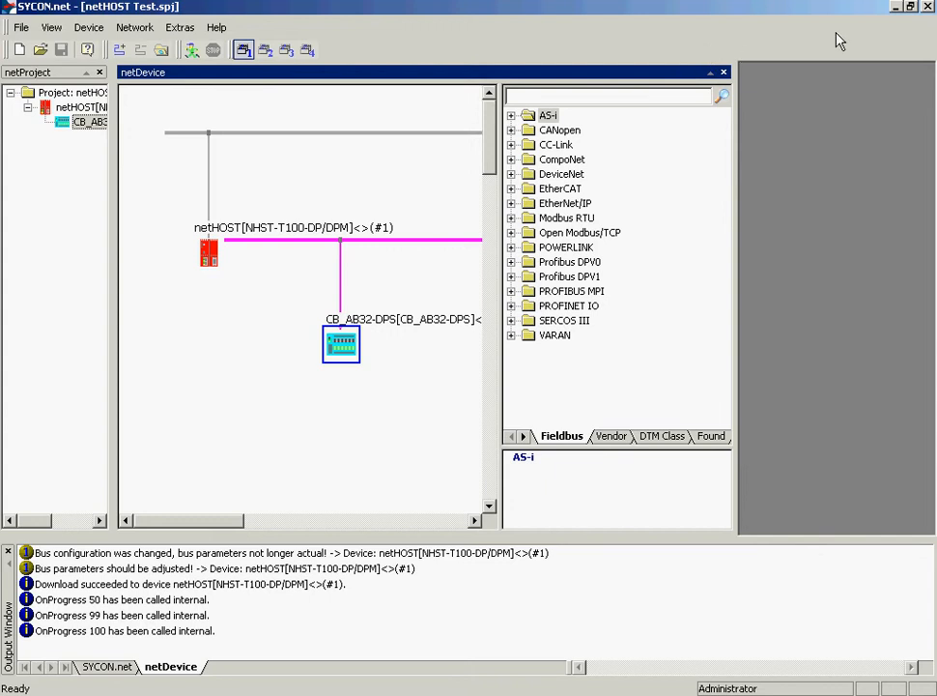
Step: Close SYCON.net and start the netHOST Device Test Application from the desktop
{"action": "left_click", "coordinate": [928, 8]}
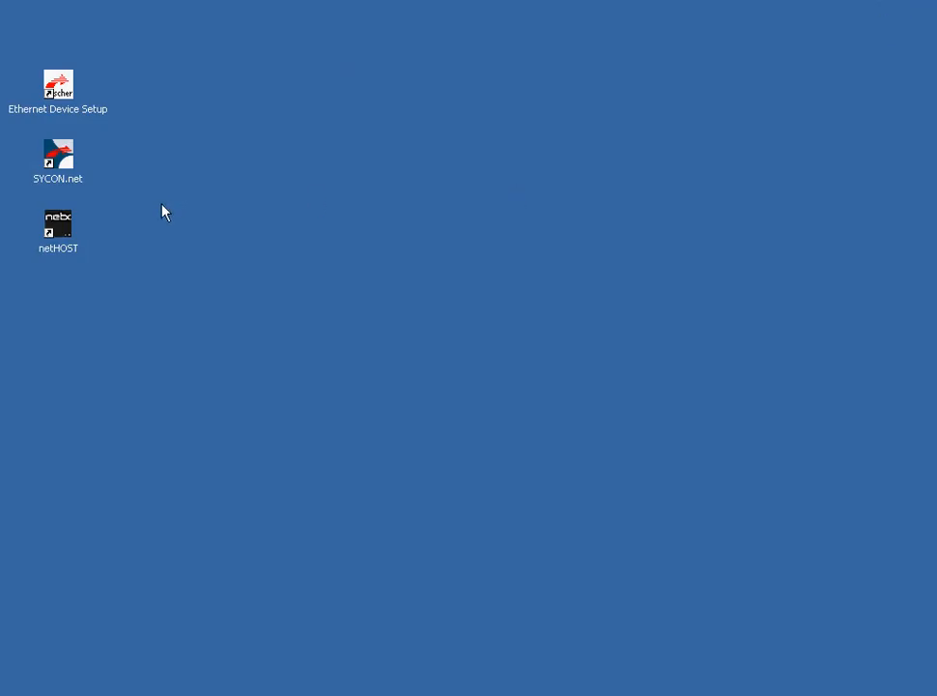
{"action": "double_click", "coordinate": [64, 234]}
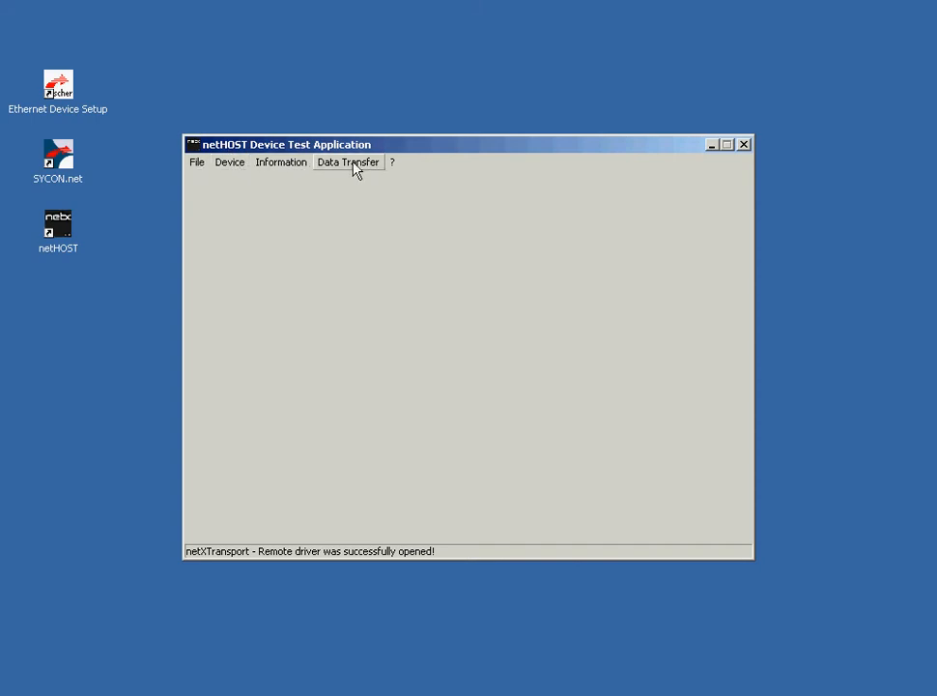
Step: Open the connector setup, review the TCP Connection settings, and accept them
{"action": "left_click", "coordinate": [198, 164]}
{"action": "mouse_move", "coordinate": [222, 171]}
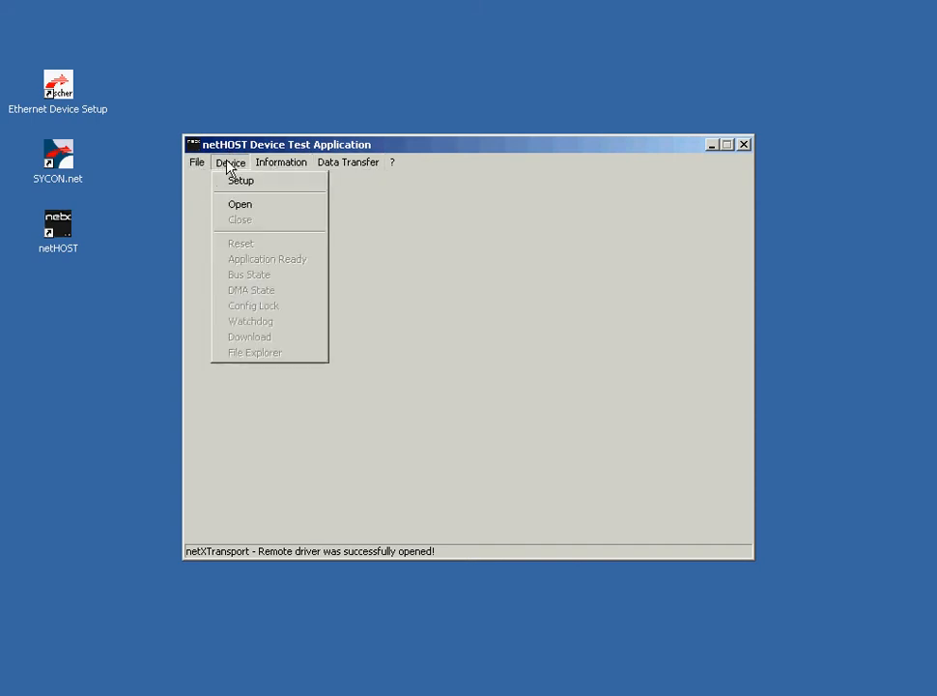
{"action": "left_click", "coordinate": [231, 179]}
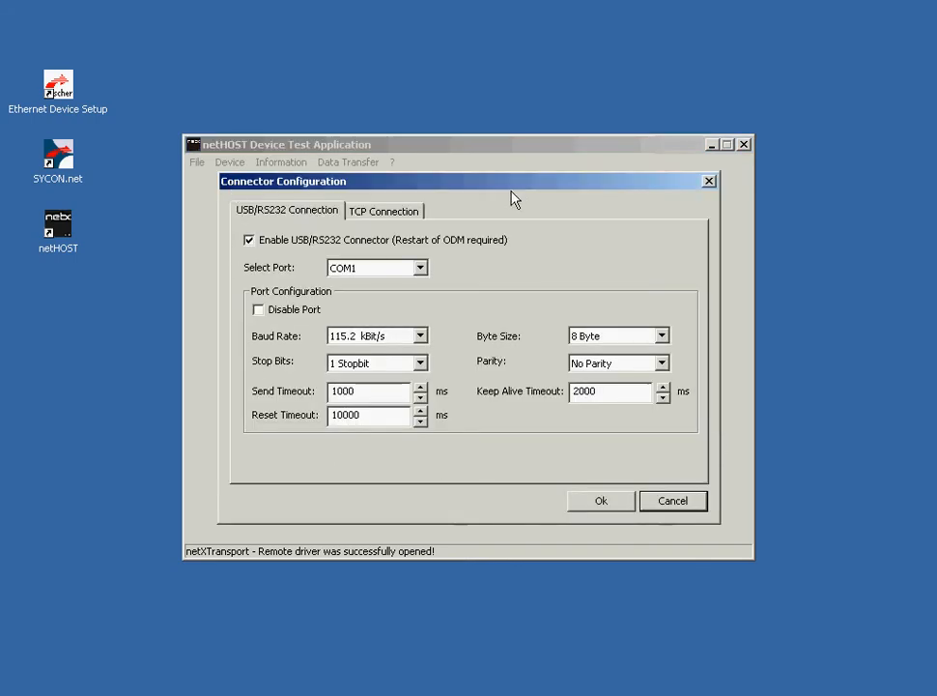
{"action": "left_click", "coordinate": [403, 216]}
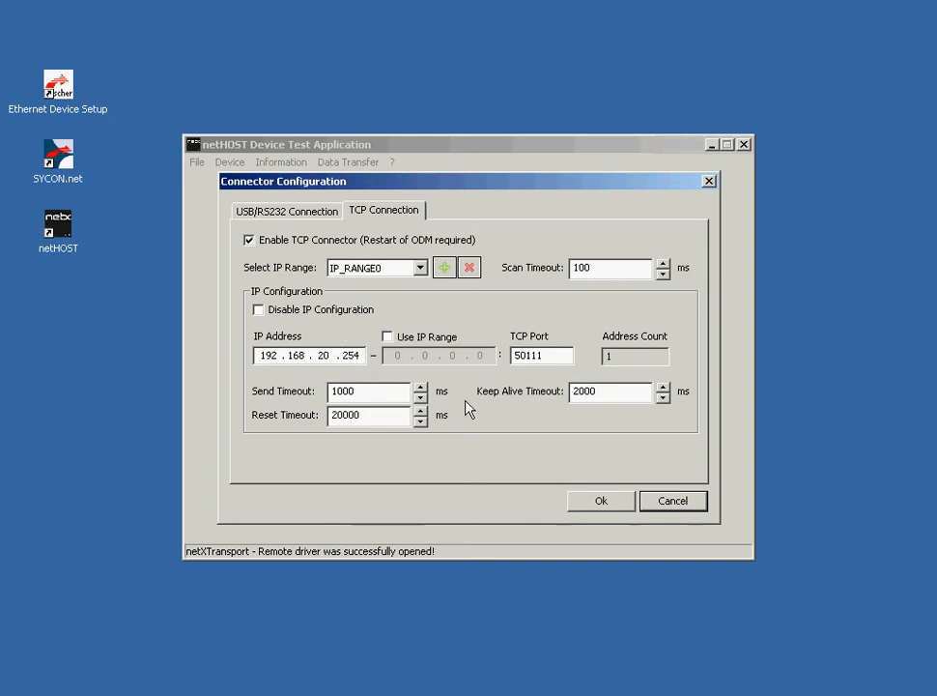
{"action": "left_click", "coordinate": [606, 499]}
Step: Open the device connection, selecting Channel1 of TCP0_cifX0 in the channel selection
{"action": "left_click", "coordinate": [232, 163]}
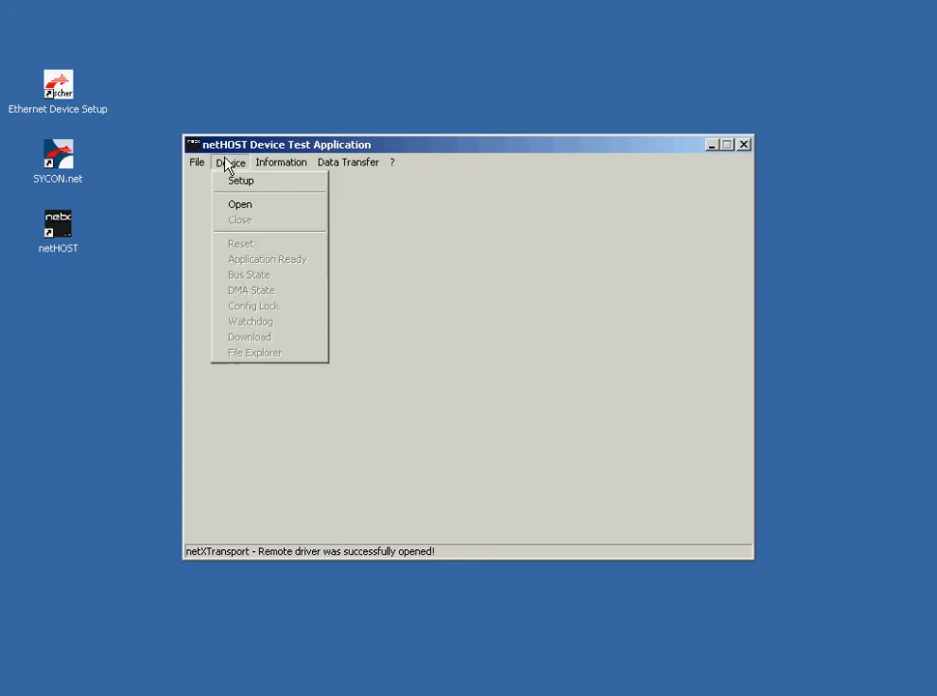
{"action": "left_click", "coordinate": [244, 206]}
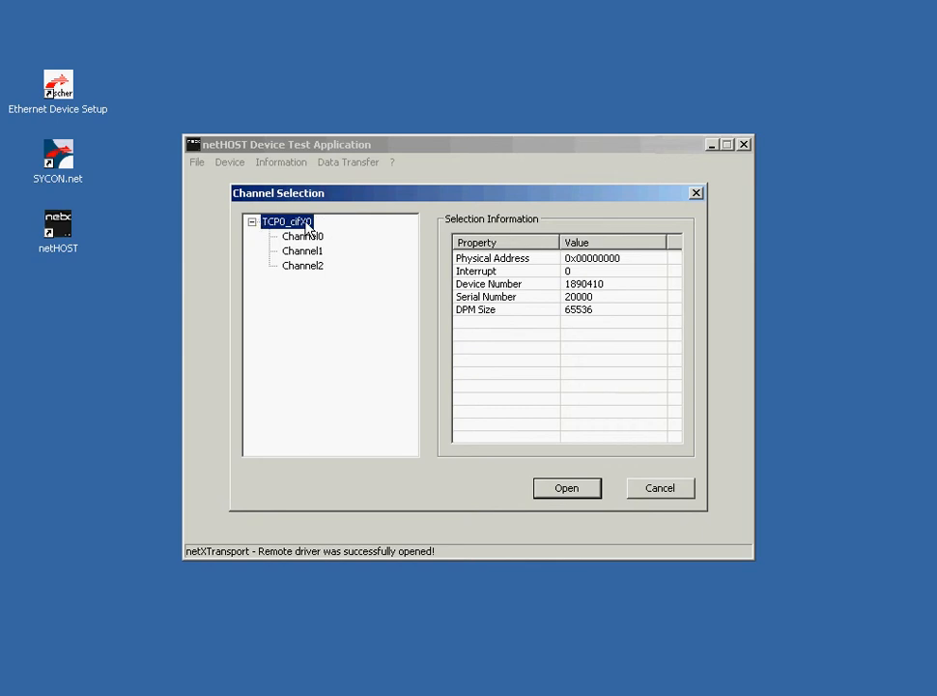
{"action": "key", "text": "Down"}
{"action": "key", "text": "Down"}
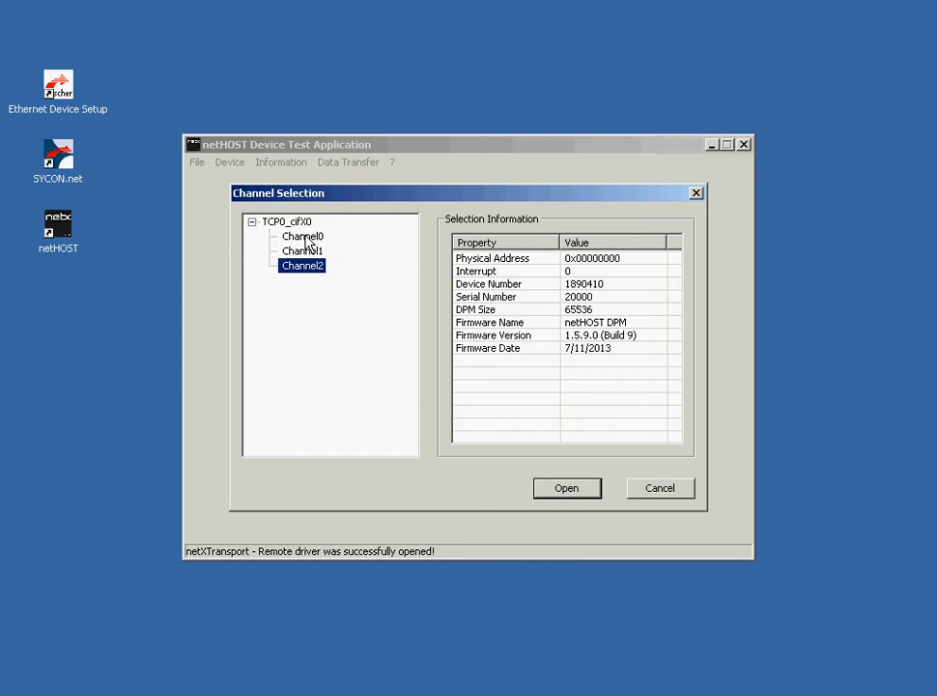
{"action": "left_click", "coordinate": [306, 237]}
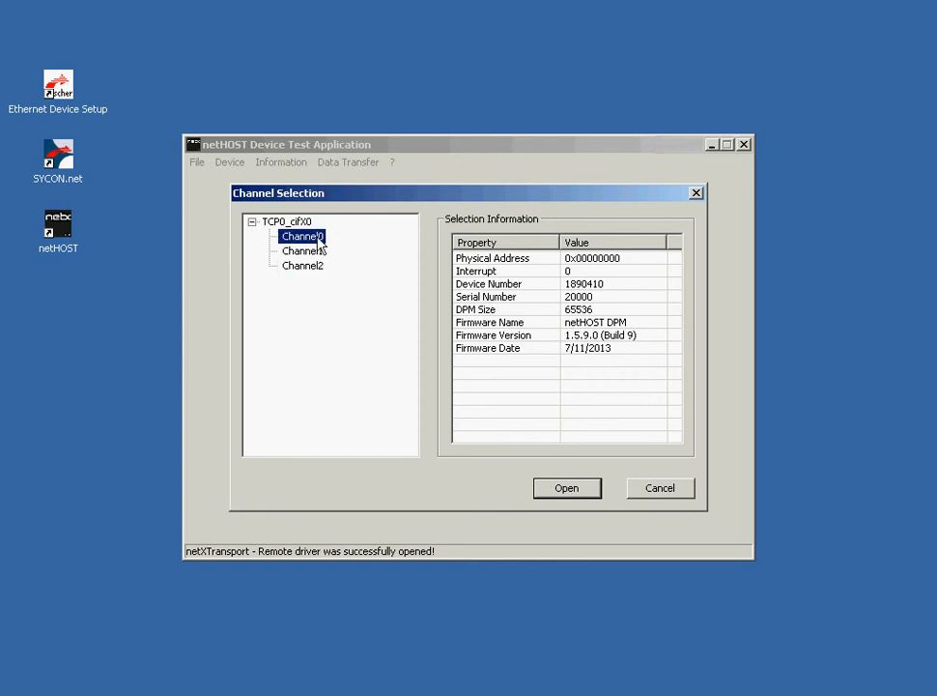
{"action": "left_click", "coordinate": [321, 252]}
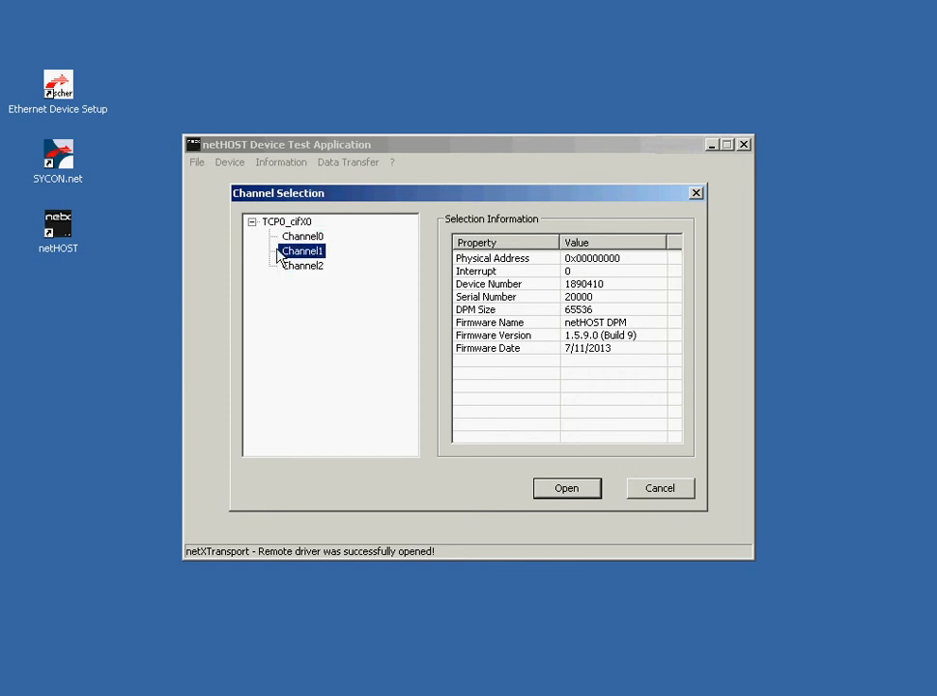
{"action": "left_click", "coordinate": [307, 266]}
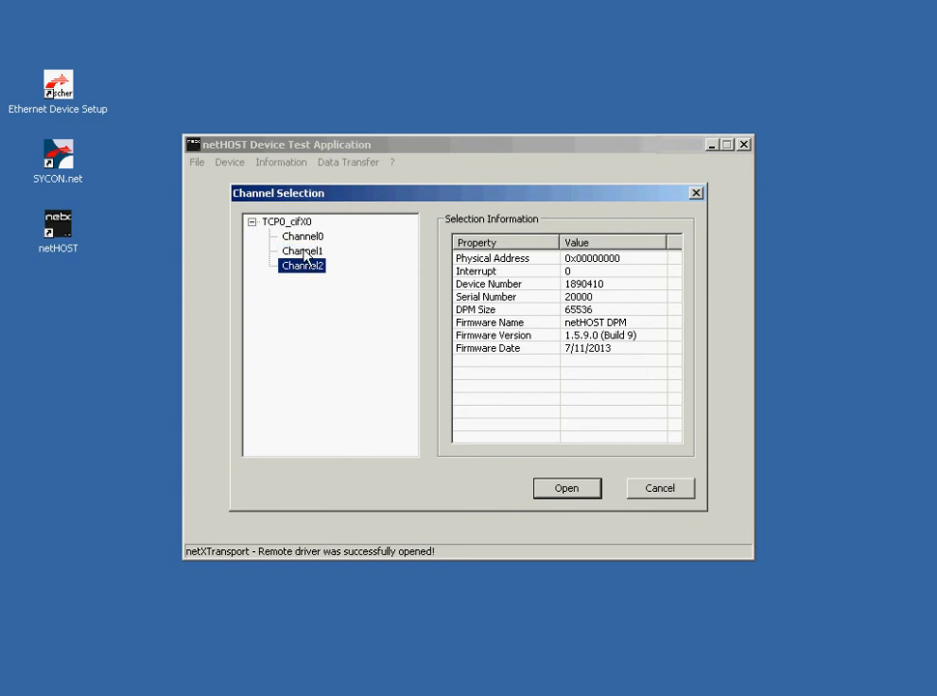
{"action": "left_click", "coordinate": [304, 253]}
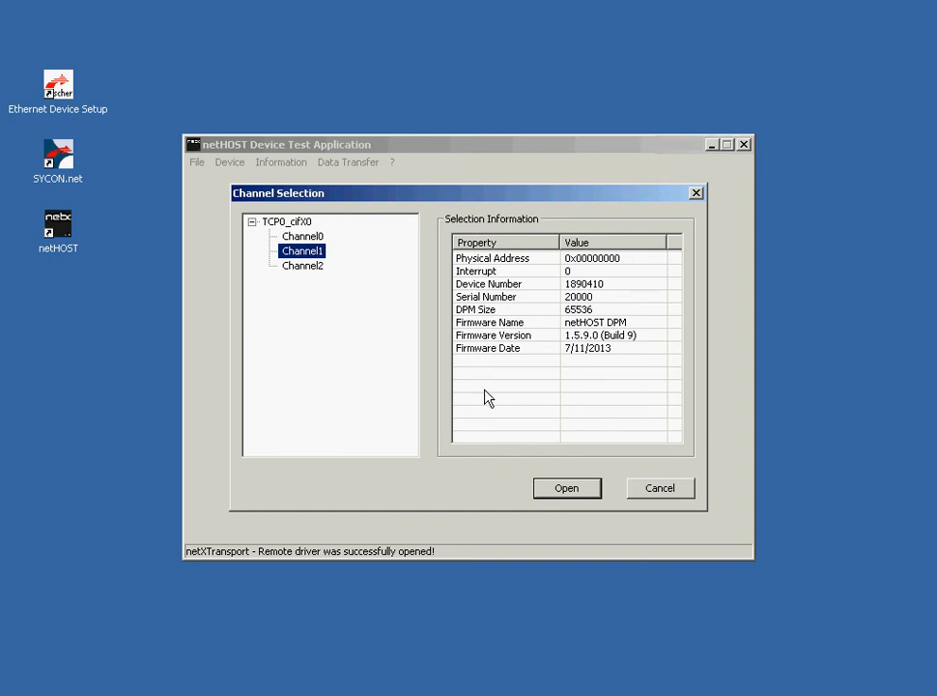
{"action": "left_click", "coordinate": [560, 490]}
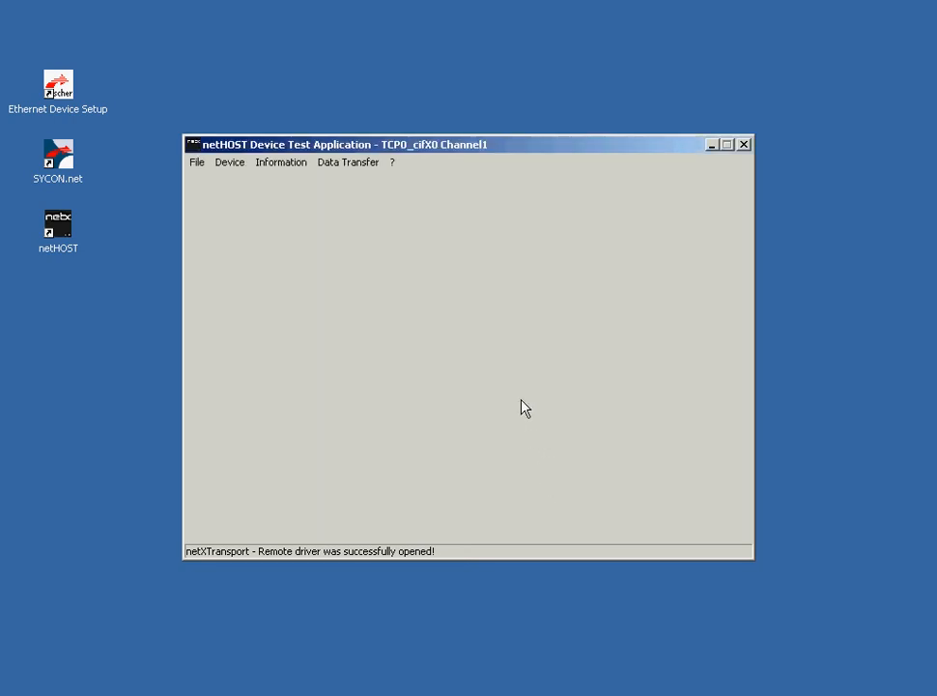
Step: In the Bus State test, set the new bus state to Bus ON with a 1000 ms timeout, apply it, and read back the actual bus state
{"action": "left_click", "coordinate": [230, 164]}
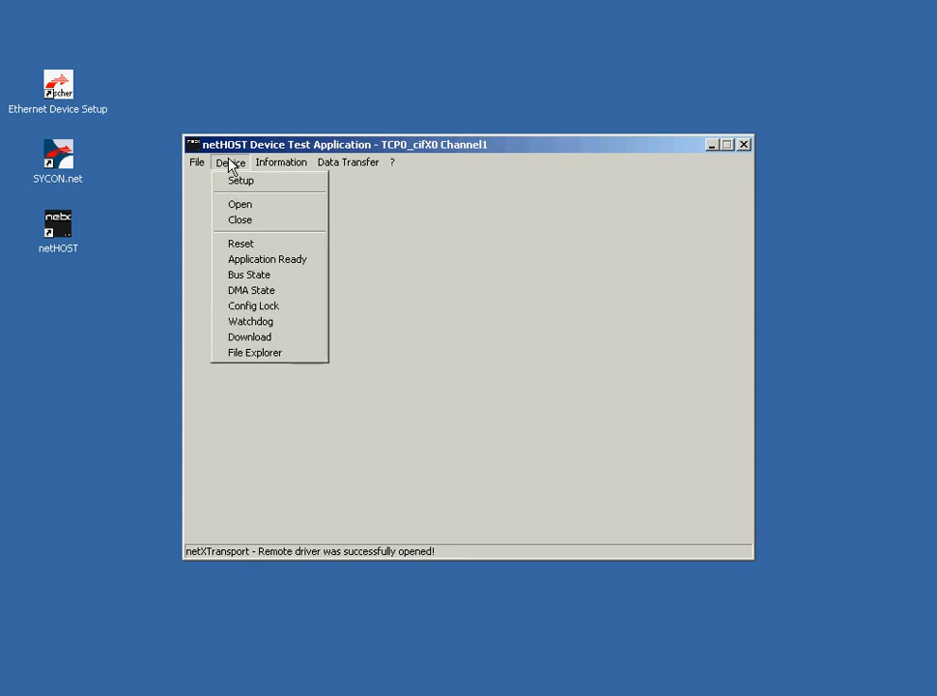
{"action": "left_click", "coordinate": [269, 277]}
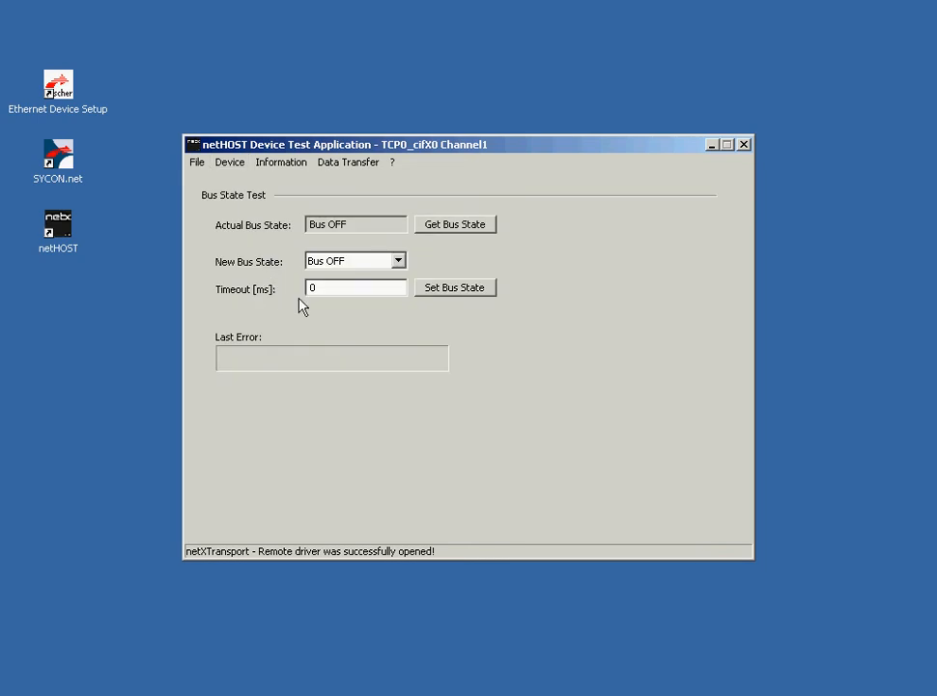
{"action": "left_click_drag", "start_coordinate": [332, 289], "coordinate": [266, 292]}
{"action": "type", "text": "1000"}
{"action": "left_click", "coordinate": [397, 260]}
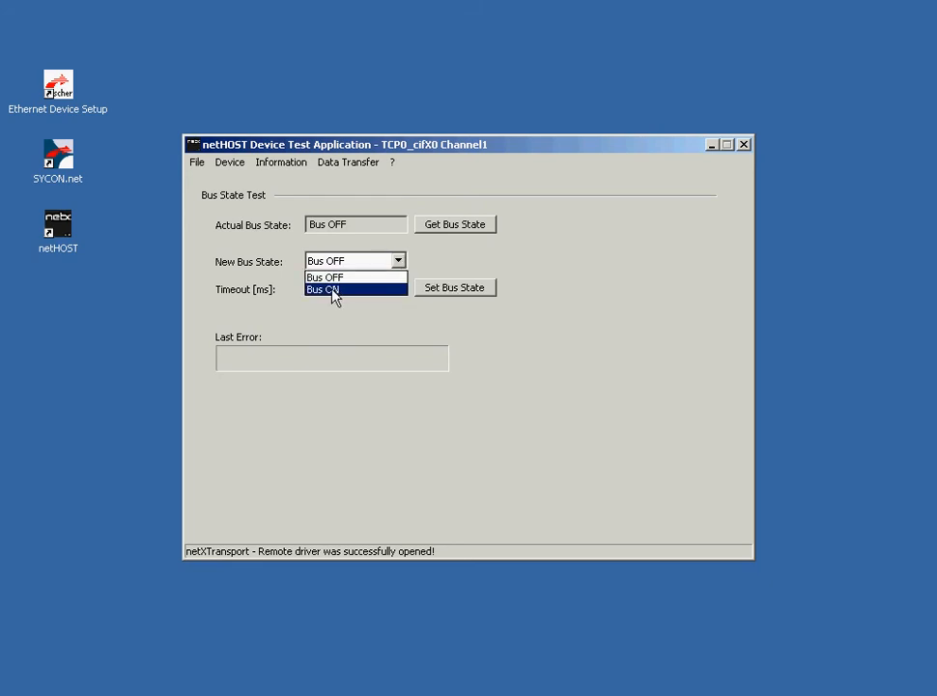
{"action": "left_click", "coordinate": [331, 289]}
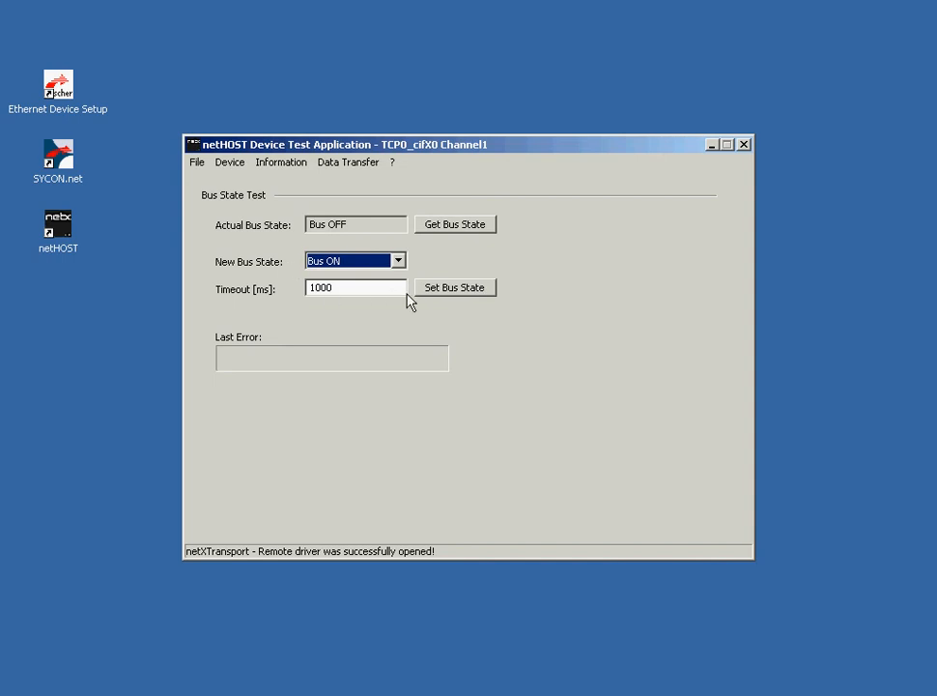
{"action": "left_click", "coordinate": [439, 293]}
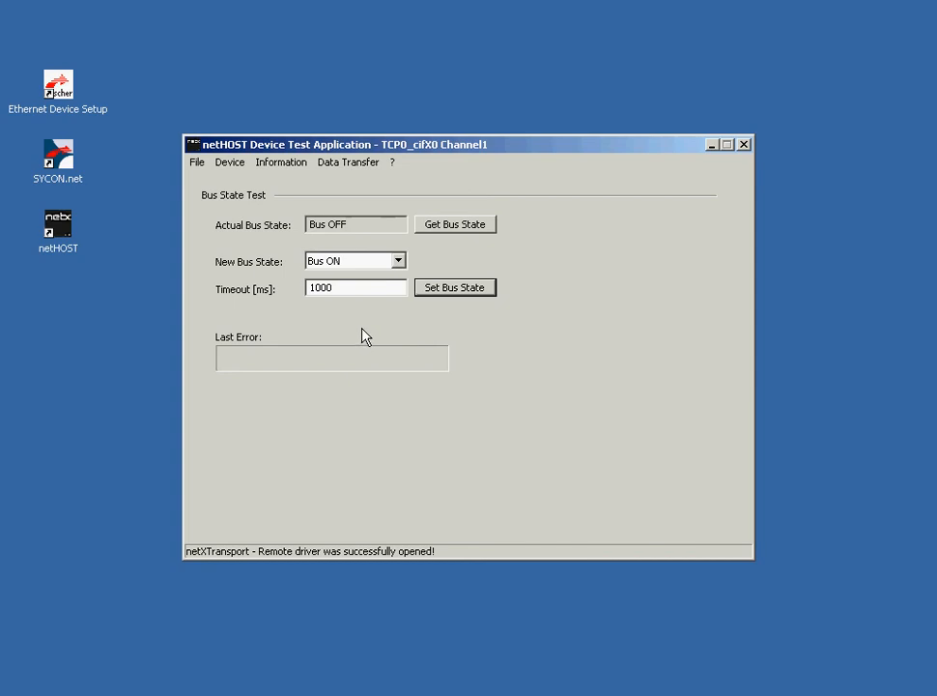
{"action": "left_click", "coordinate": [435, 235]}
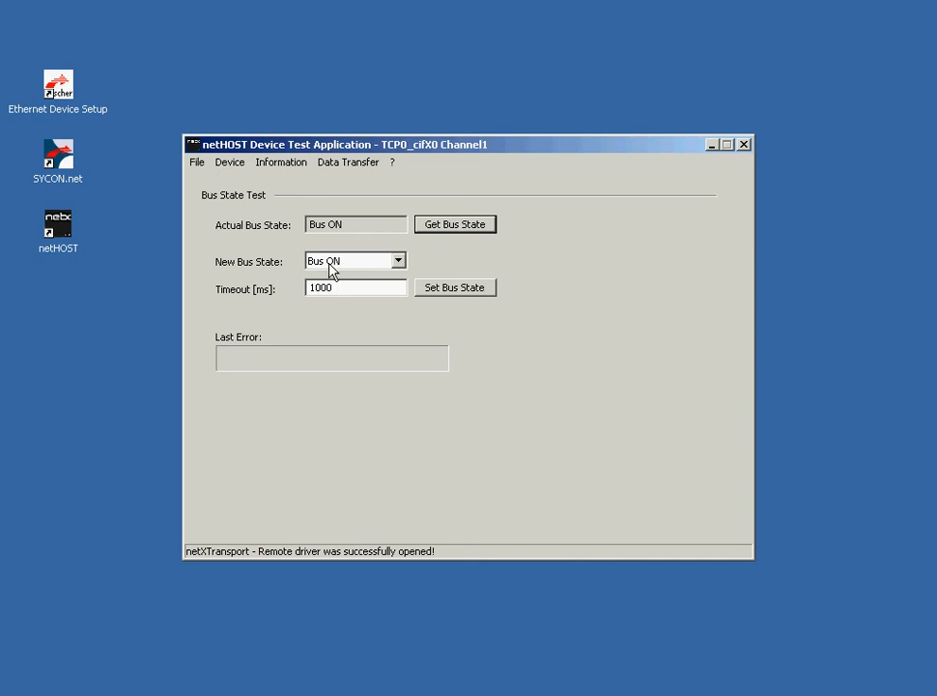
Step: Open the I/O Data view, set the input image length to 2, enter FF as output data, and update the outputs
{"action": "left_click", "coordinate": [342, 166]}
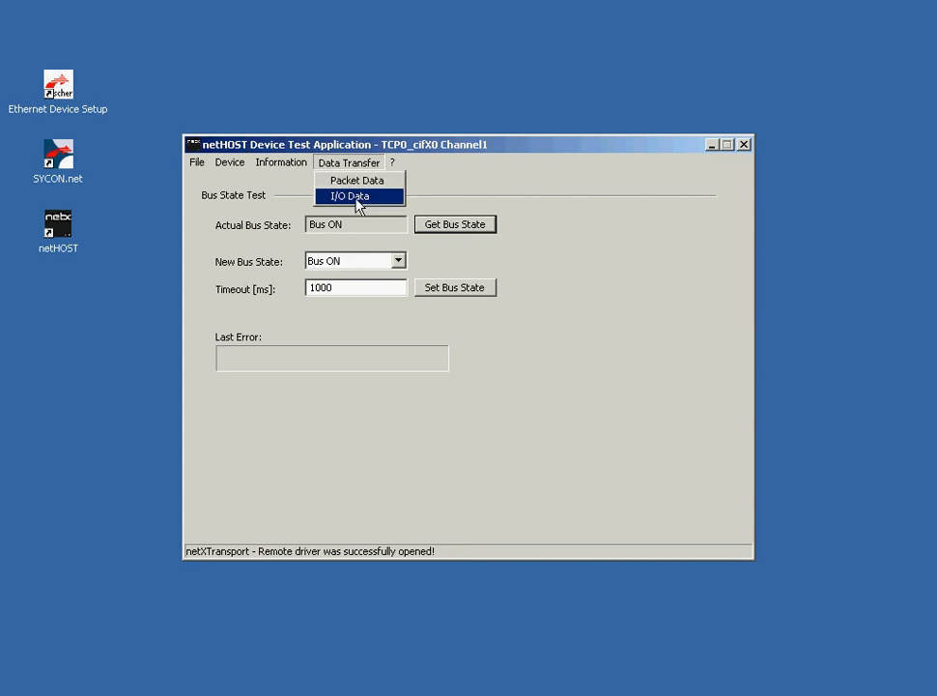
{"action": "left_click", "coordinate": [358, 197]}
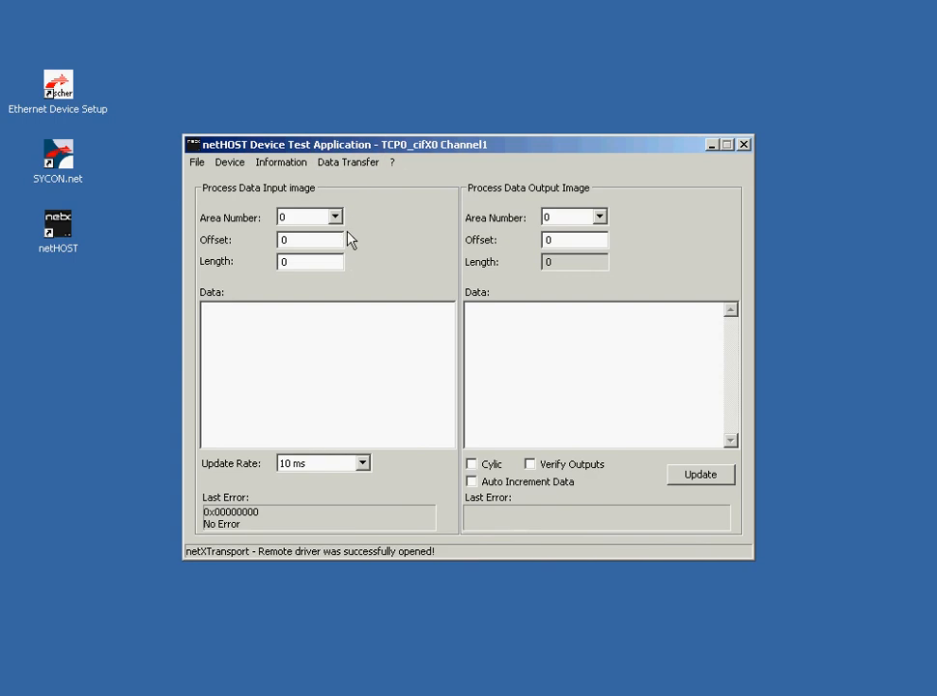
{"action": "left_click", "coordinate": [497, 326]}
{"action": "double_click", "coordinate": [284, 262]}
{"action": "type", "text": "2"}
{"action": "left_click", "coordinate": [491, 332]}
{"action": "type", "text": "ff ff"}
{"action": "left_click", "coordinate": [700, 475]}
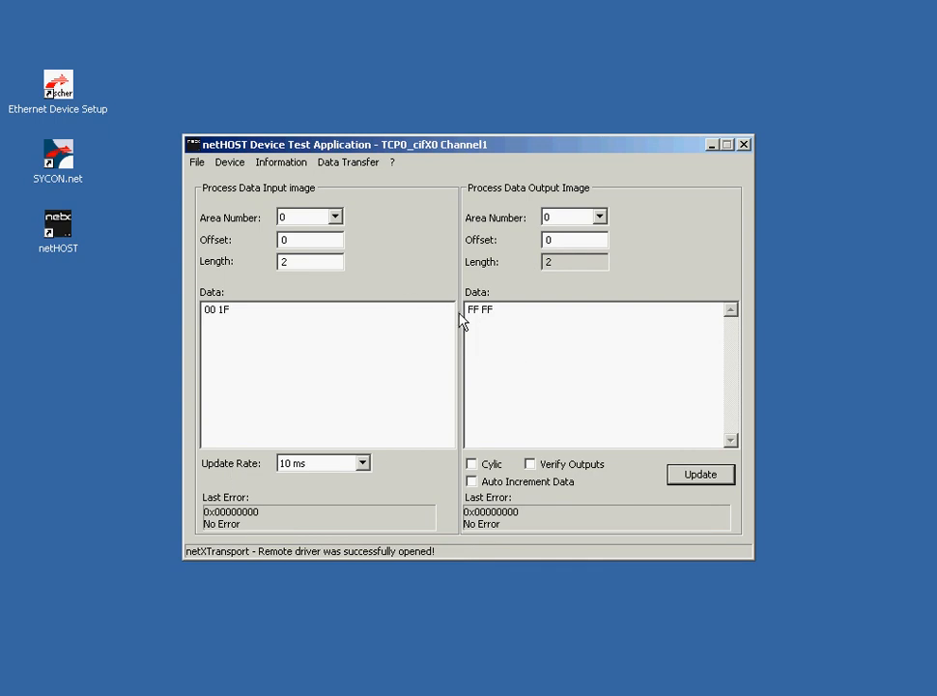
Step: Enable Auto Increment Data and Cyclic output updates, then close the netHOST test application
{"action": "left_click", "coordinate": [471, 482]}
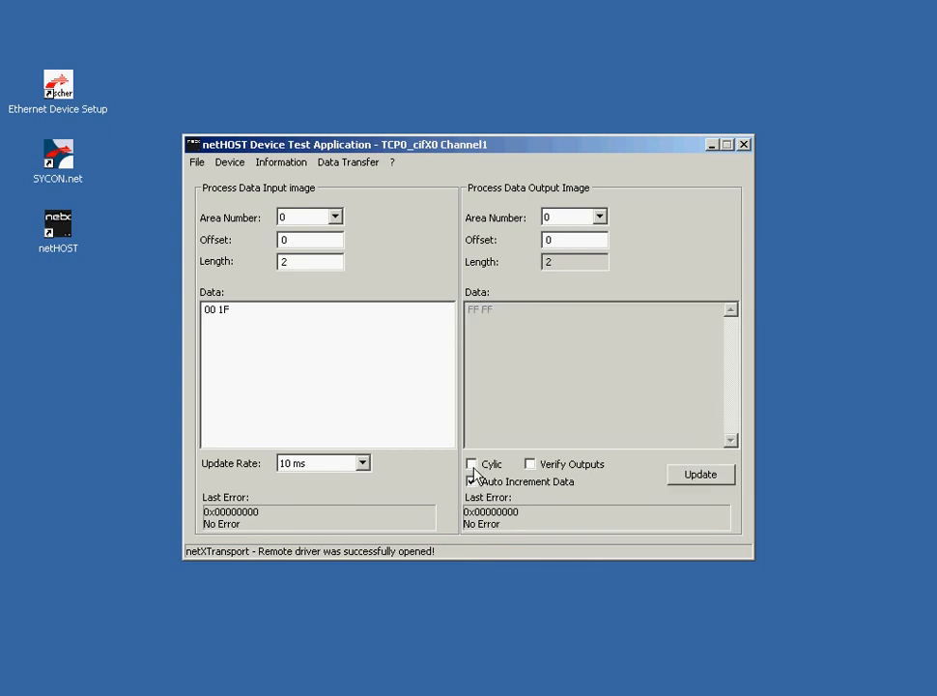
{"action": "left_click", "coordinate": [471, 465]}
{"action": "left_click", "coordinate": [744, 144]}
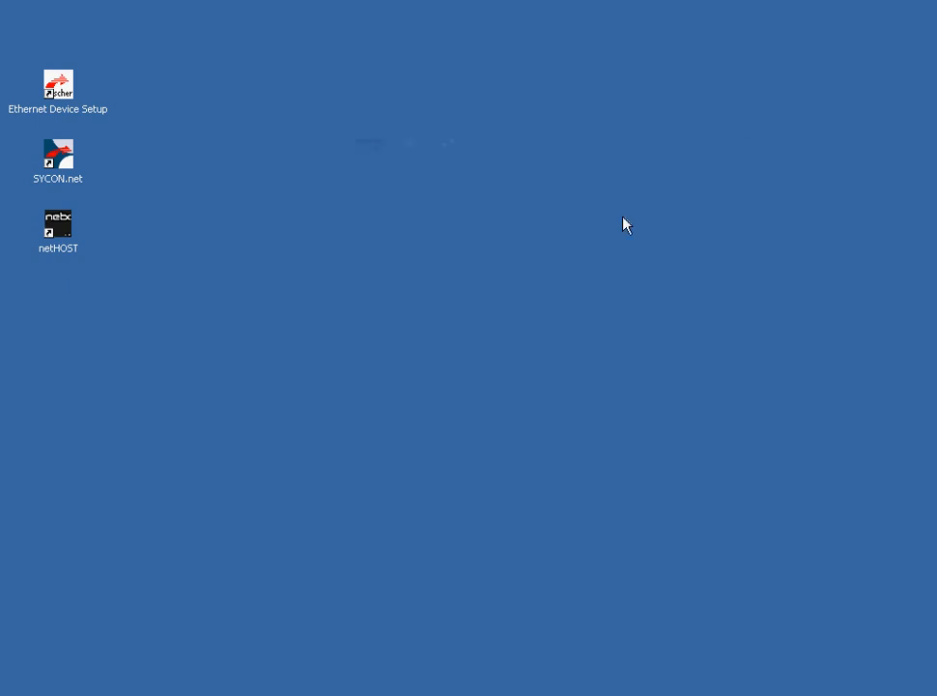